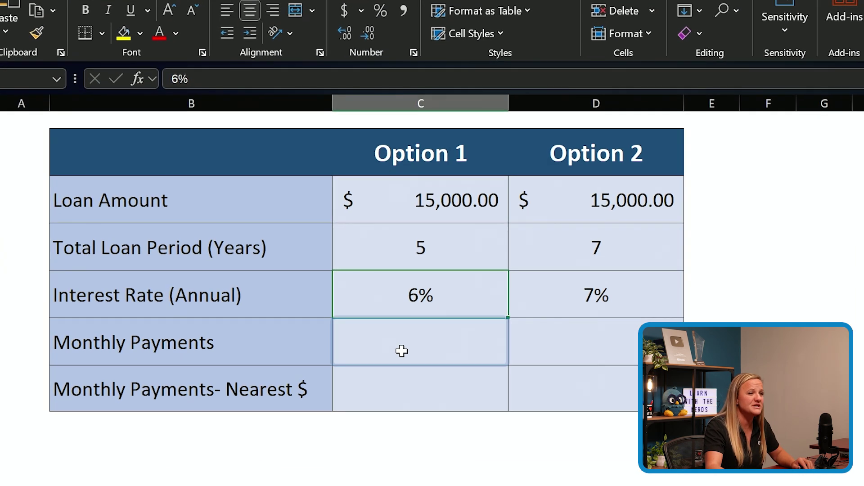
# Enter =PMT(C5/12, C4*12, C3) in C6 so Option 1's monthly payment shows ($289.99)
pyautogui.click(275, 78)
pyautogui.write('=pmt')
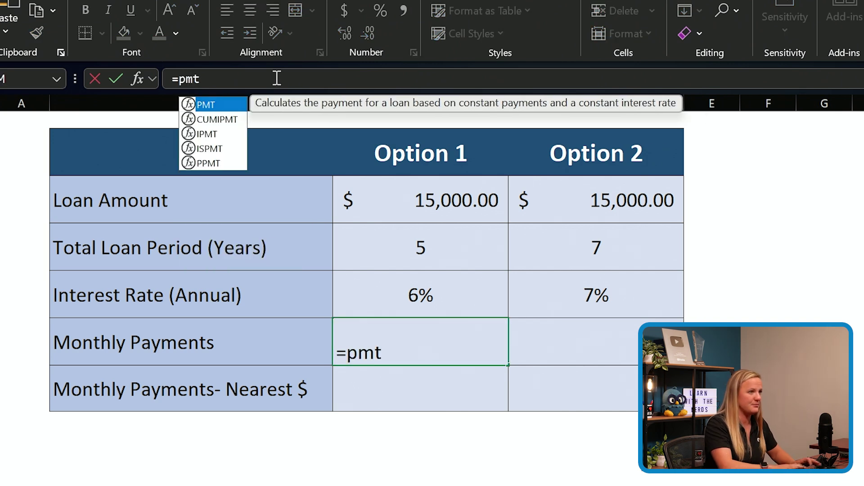
pyautogui.press('Tab')
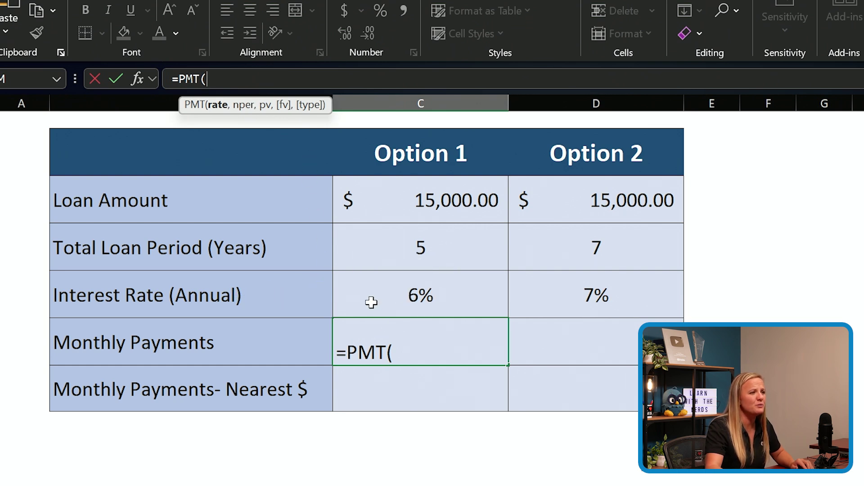
pyautogui.click(395, 300)
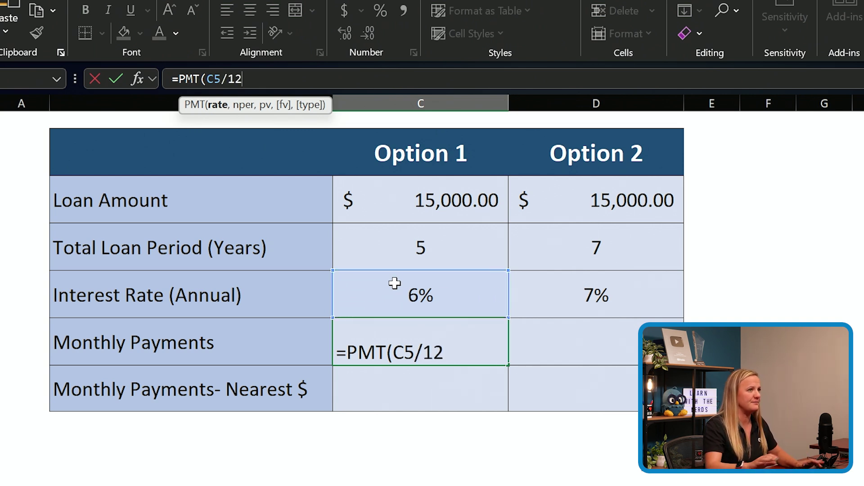
pyautogui.write('/12,')
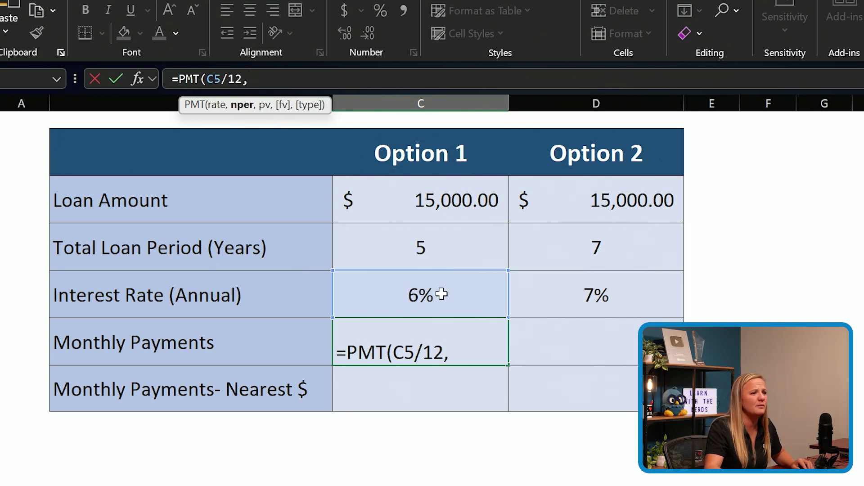
pyautogui.click(445, 250)
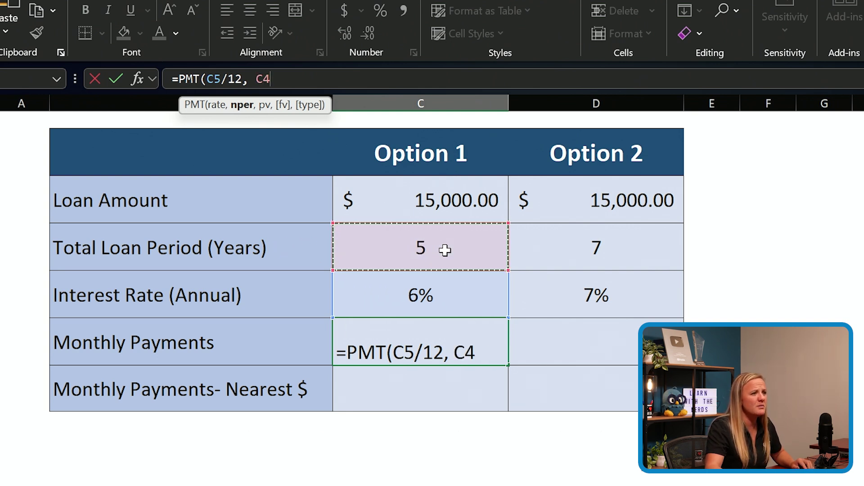
pyautogui.write('*12')
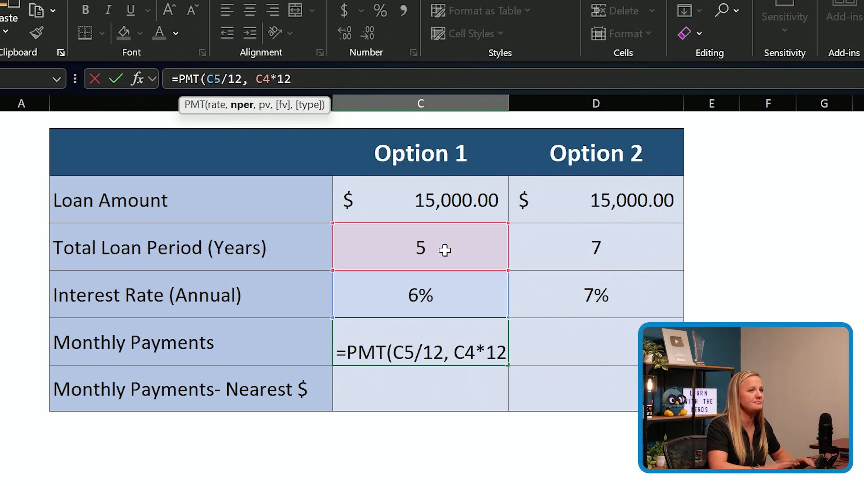
pyautogui.write(',')
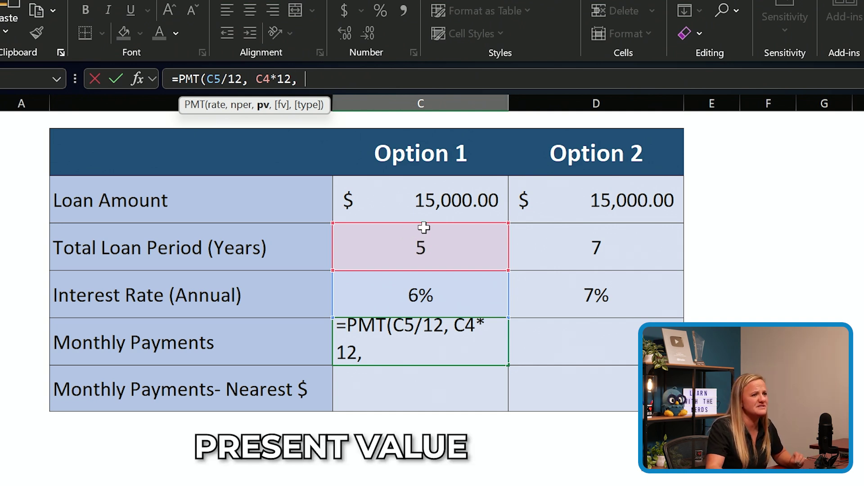
pyautogui.click(423, 203)
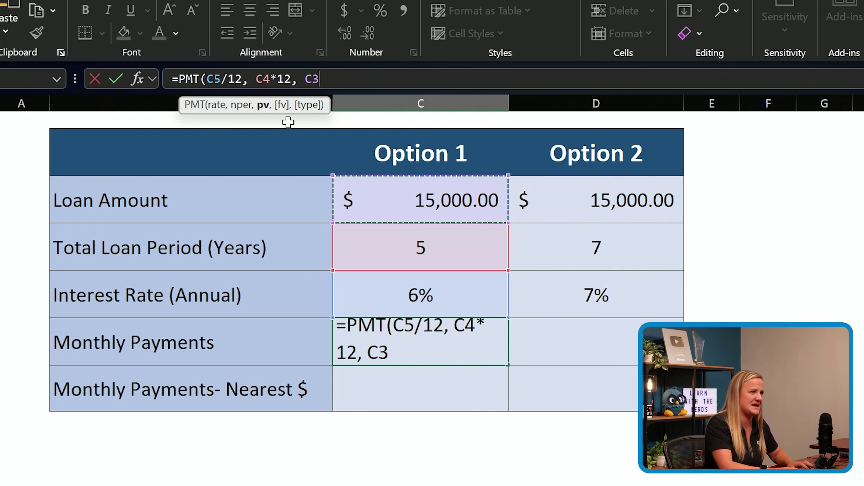
pyautogui.write(')')
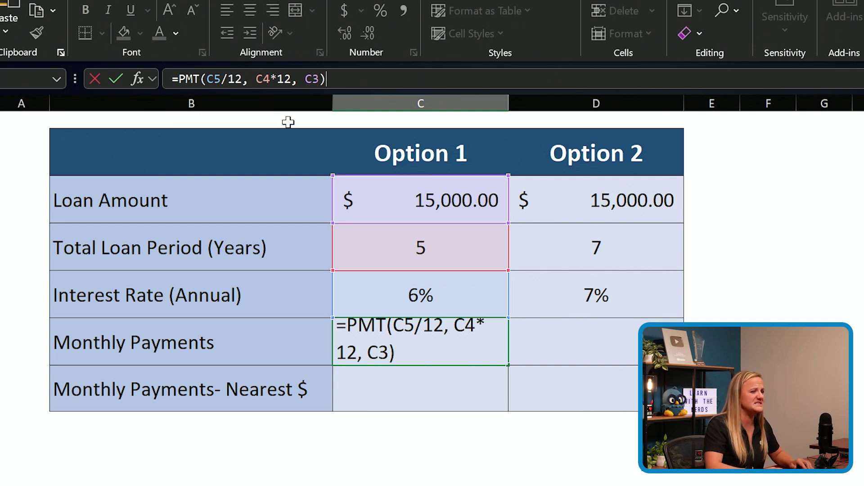
pyautogui.press('Return')
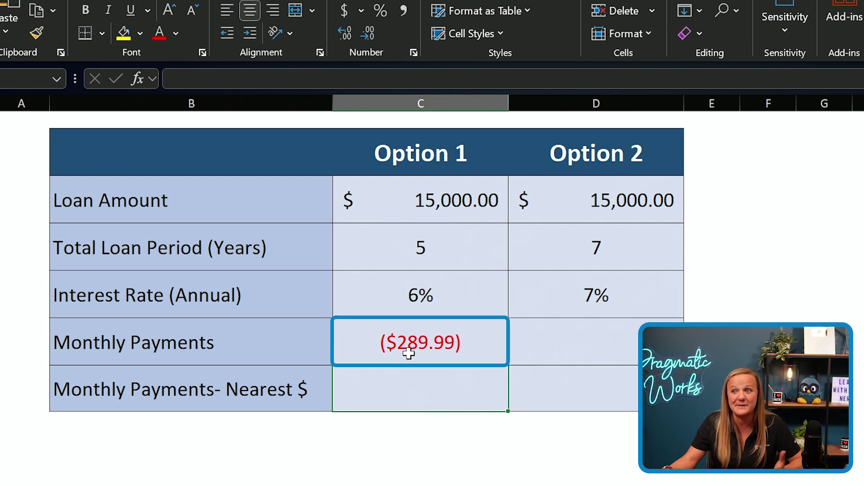
# Negate C3 in C6's PMT formula so Option 1's payment shows a positive $289.99
pyautogui.click(417, 353)
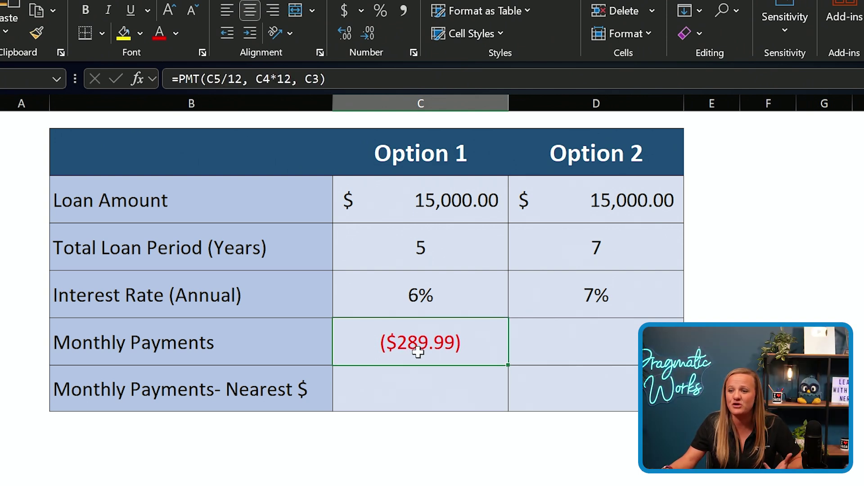
pyautogui.click(304, 79)
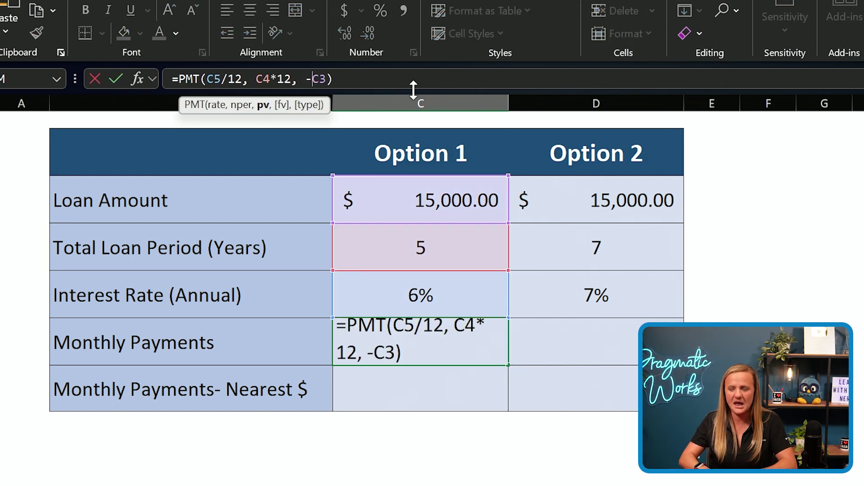
pyautogui.write('-')
pyautogui.press('Return')
# Copy the payment formula across to D6, giving $226.39 for Option 2
pyautogui.click(468, 354)
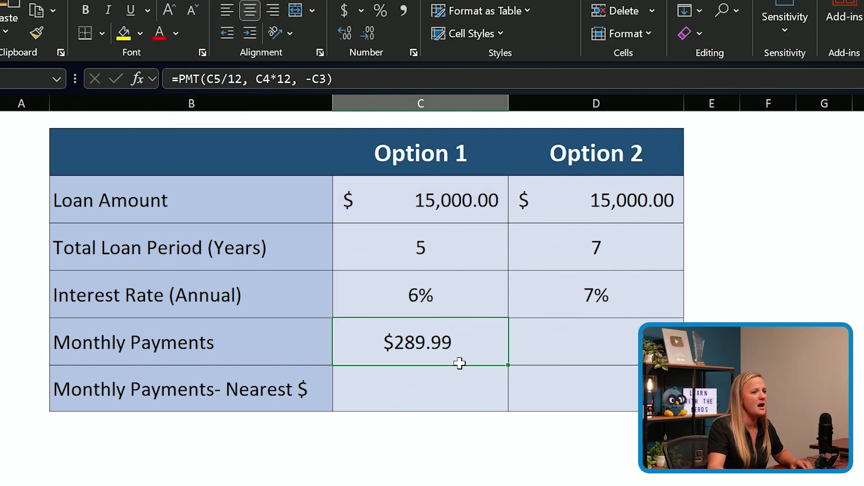
pyautogui.moveTo(510, 368); pyautogui.dragTo(621, 362)
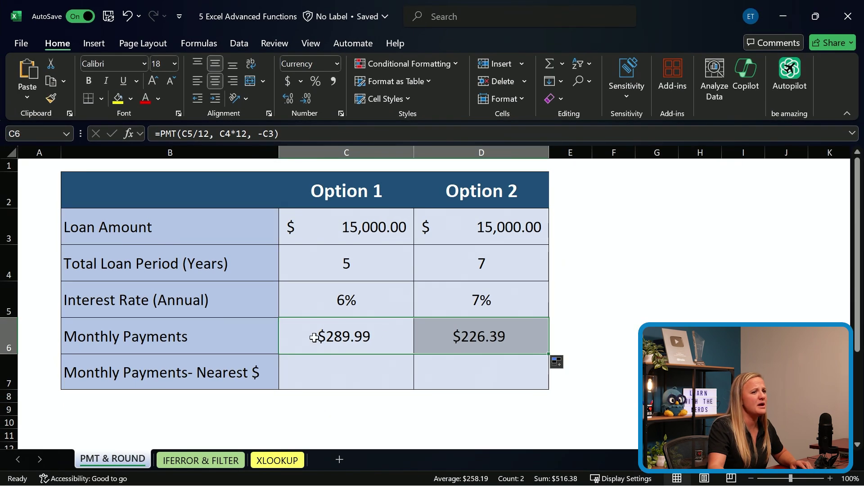
pyautogui.click(362, 350)
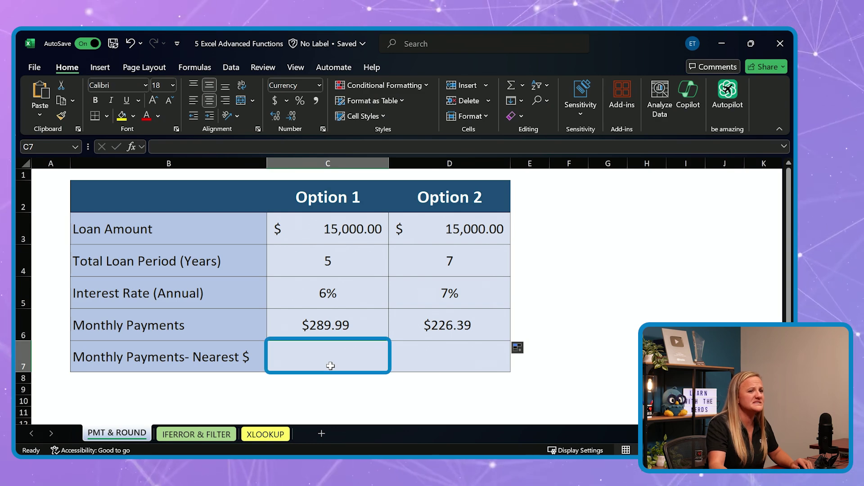
# Enter =ROUND(C6, 0) in C7 to round Option 1's payment to $290
pyautogui.press('F2')
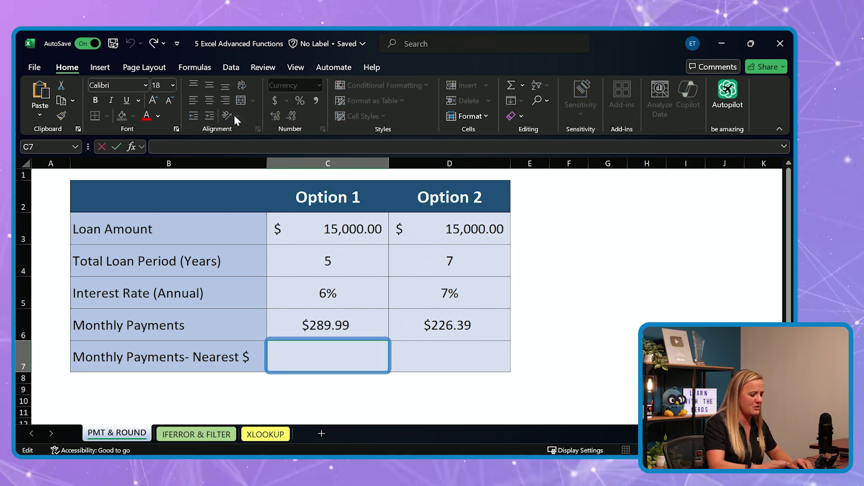
pyautogui.write('=roun')
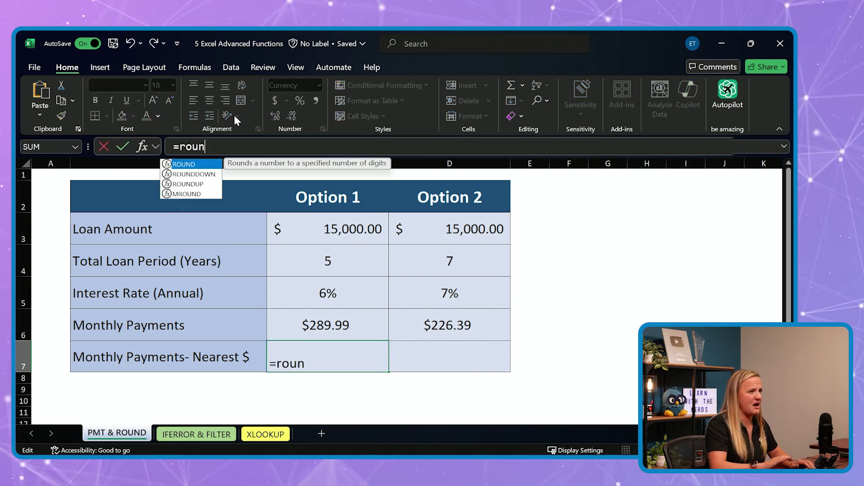
pyautogui.doubleClick(195, 165)
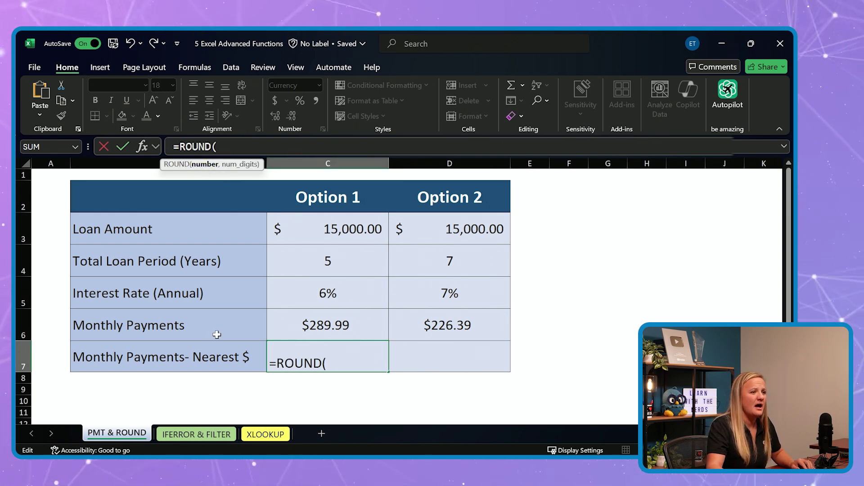
pyautogui.click(331, 325)
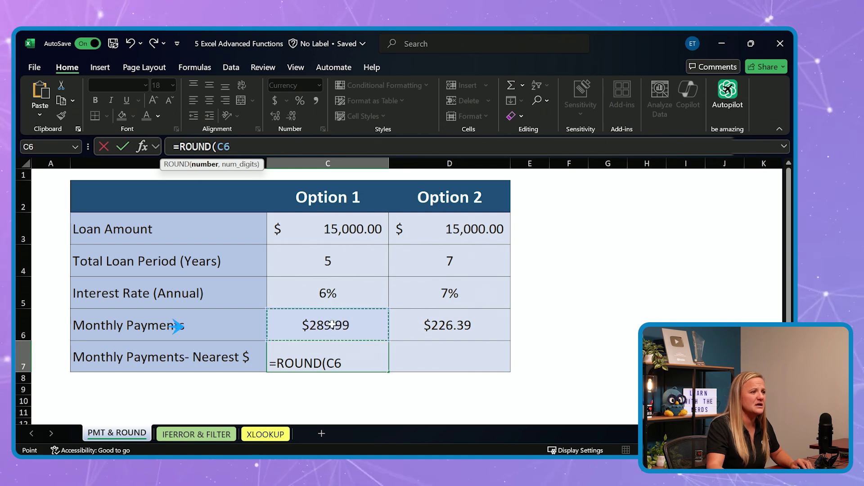
pyautogui.write(',')
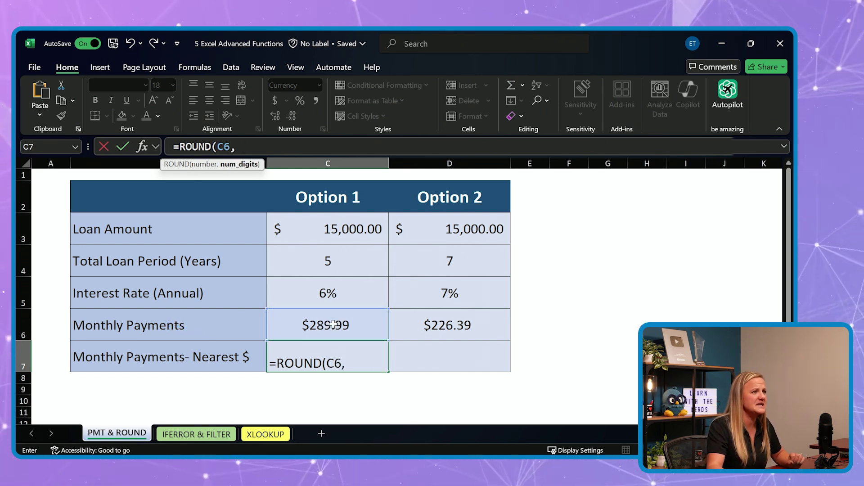
pyautogui.write(' 0')
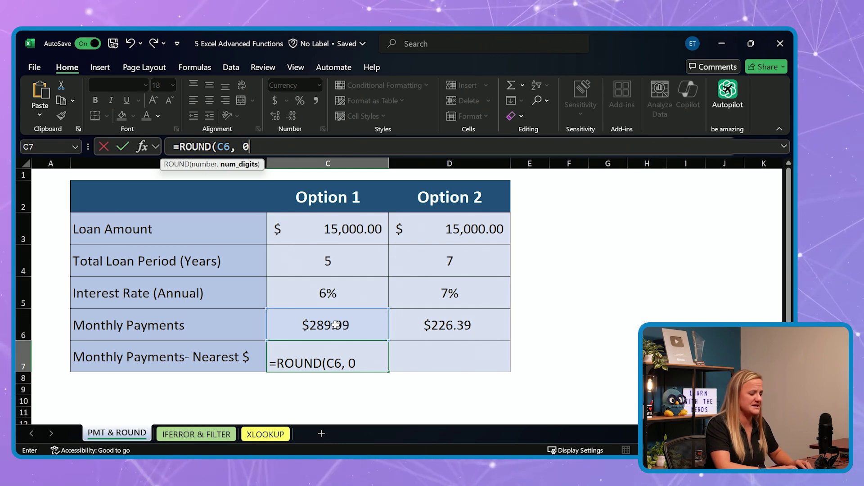
pyautogui.write(')')
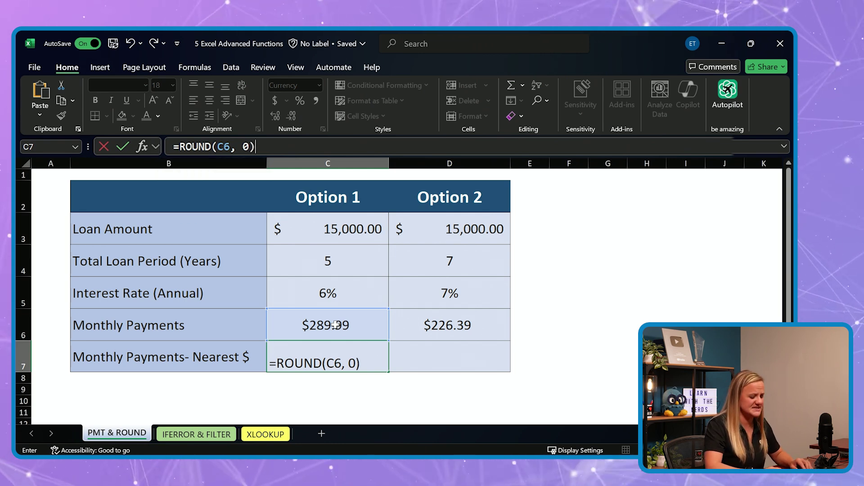
pyautogui.press('Return')
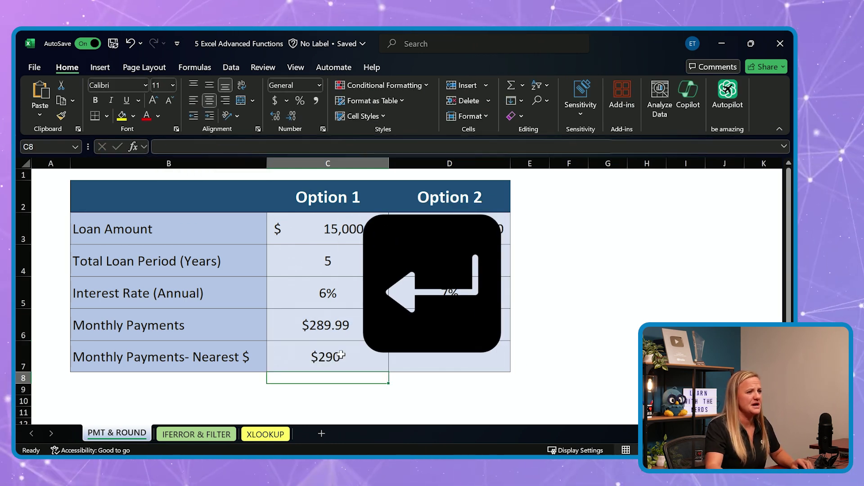
# Copy the rounding formula into D7, showing $226 for Option 2
pyautogui.click(363, 326)
pyautogui.click(352, 355)
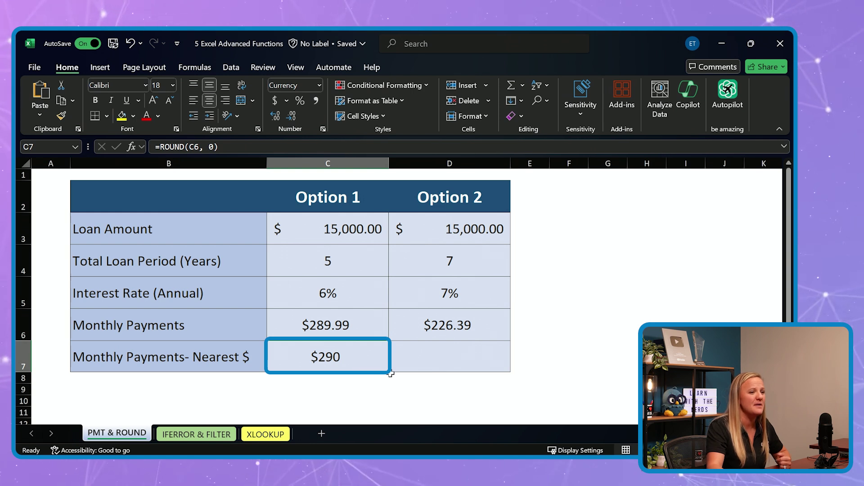
pyautogui.moveTo(391, 373); pyautogui.dragTo(487, 368)
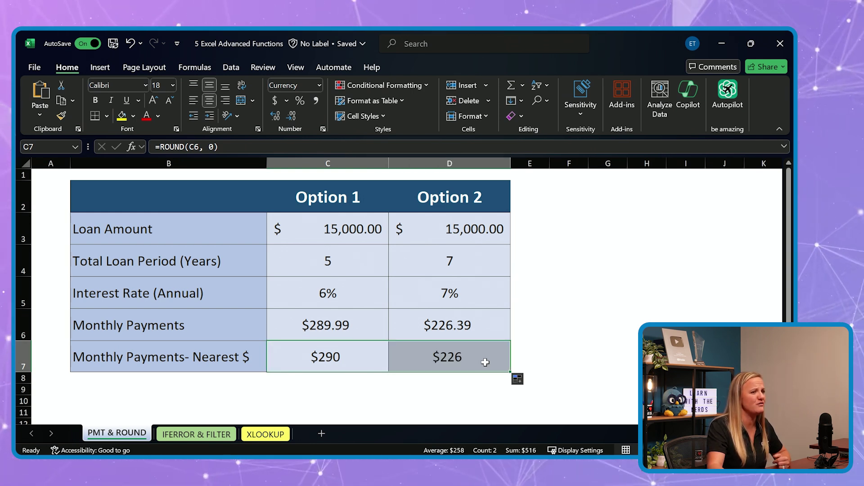
pyautogui.click(485, 362)
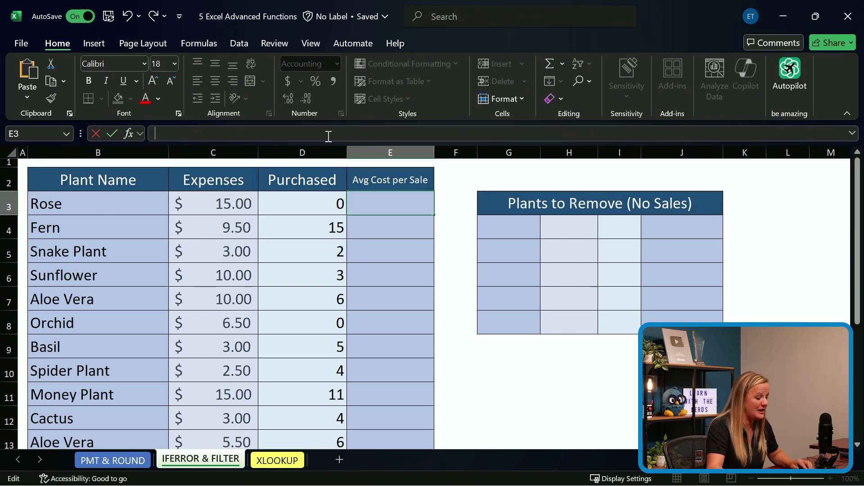
pyautogui.write('=')
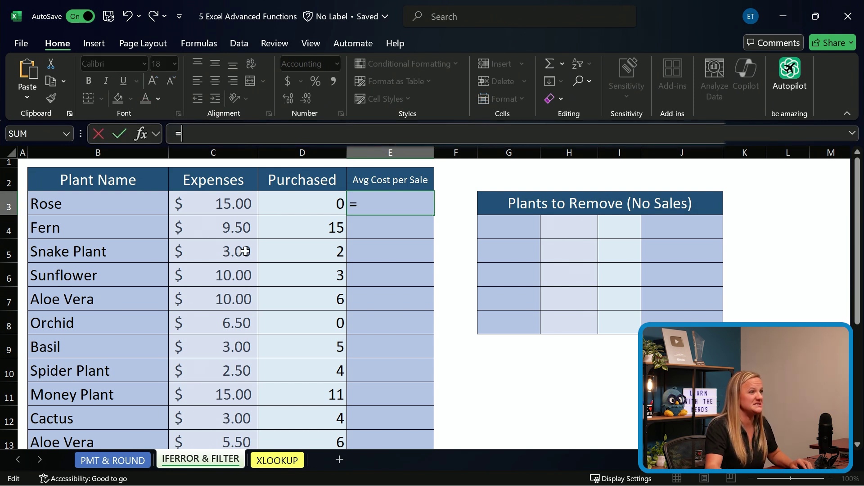
pyautogui.click(208, 206)
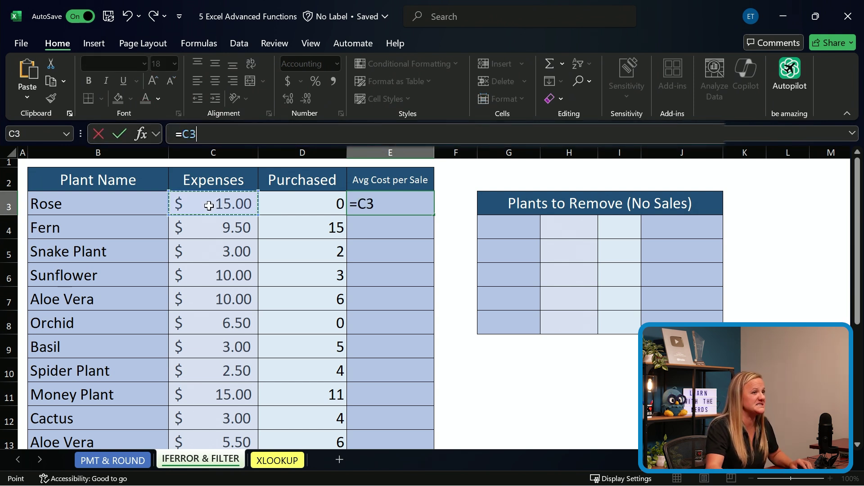
pyautogui.write('/')
pyautogui.click(297, 202)
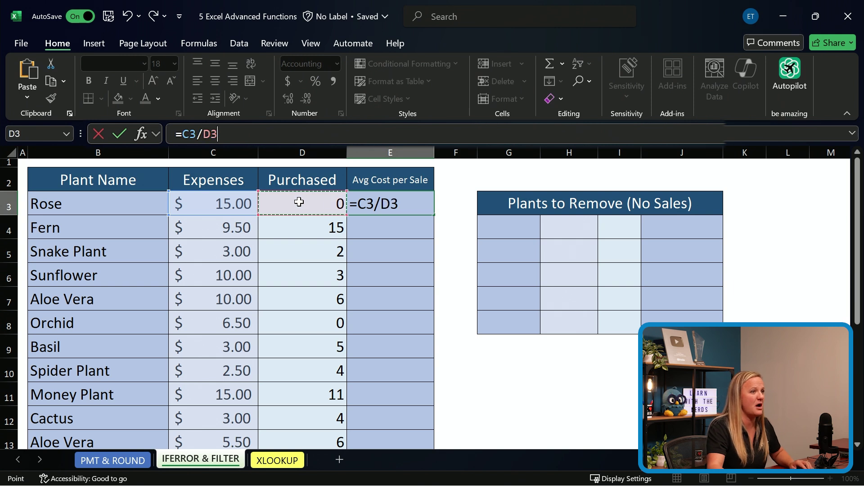
pyautogui.press('Return')
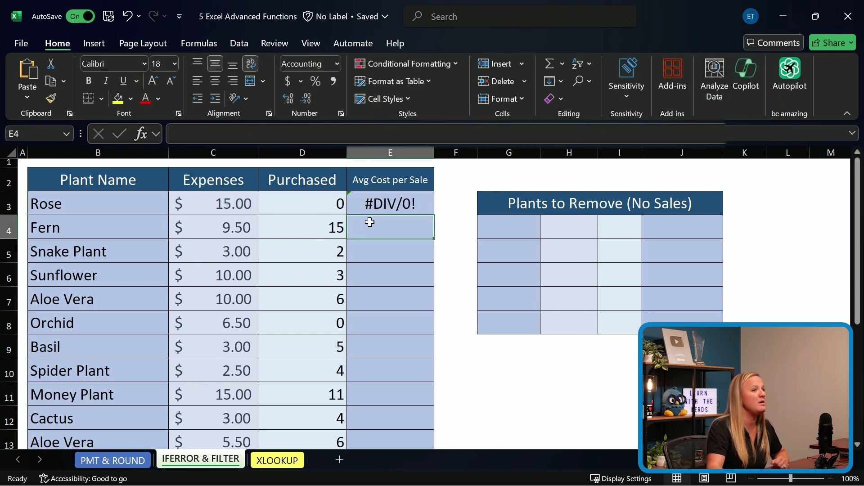
pyautogui.click(399, 204)
pyautogui.press('BackSpace')
# Enter =IFERROR(C3/D3, "No Sales") in E3 so Rose's average cost reads No Sales
pyautogui.click(435, 135)
pyautogui.write('=ife')
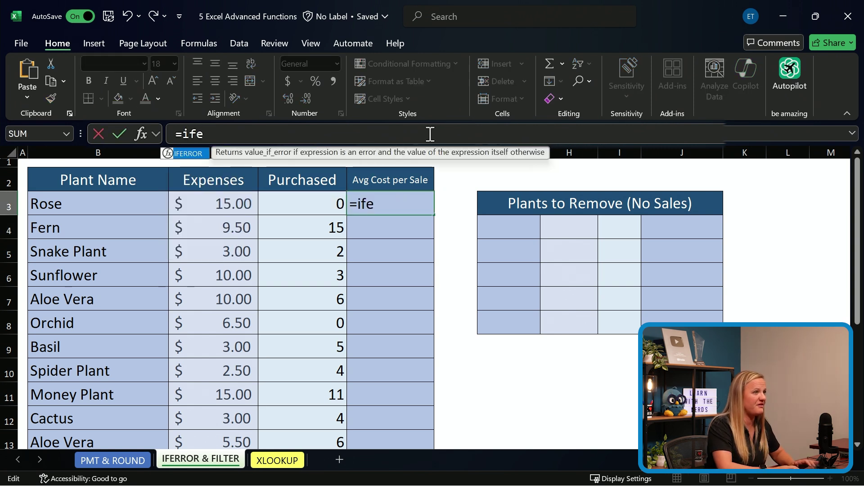
pyautogui.write('r')
pyautogui.press('Tab')
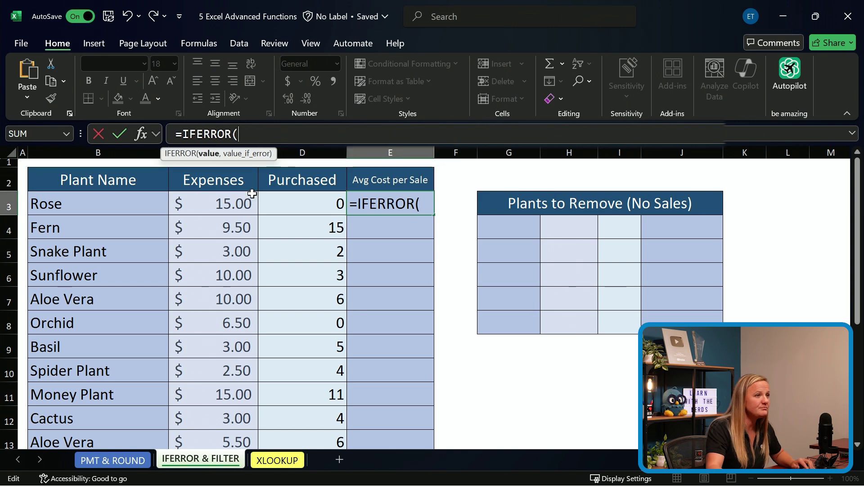
pyautogui.click(227, 204)
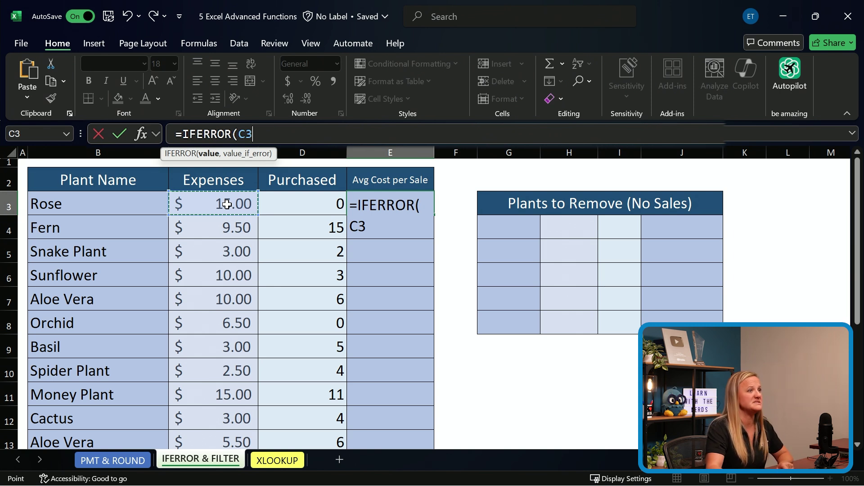
pyautogui.write('/')
pyautogui.click(304, 202)
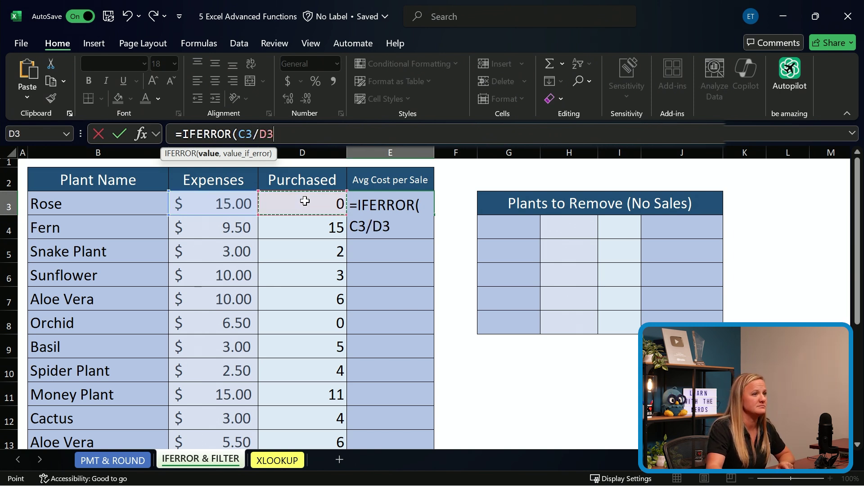
pyautogui.write(',')
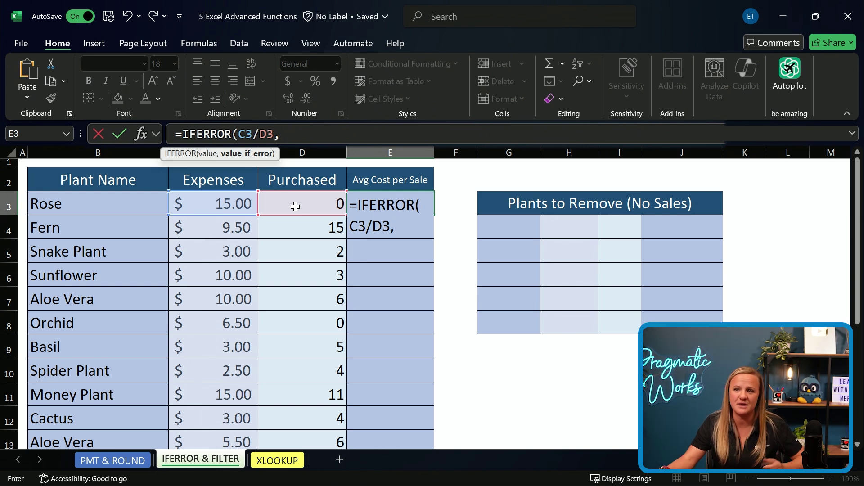
pyautogui.write('"')
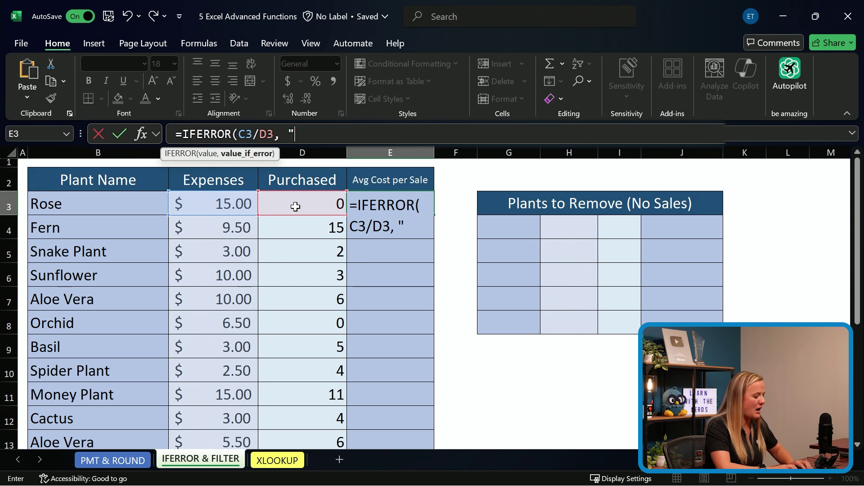
pyautogui.write('No ')
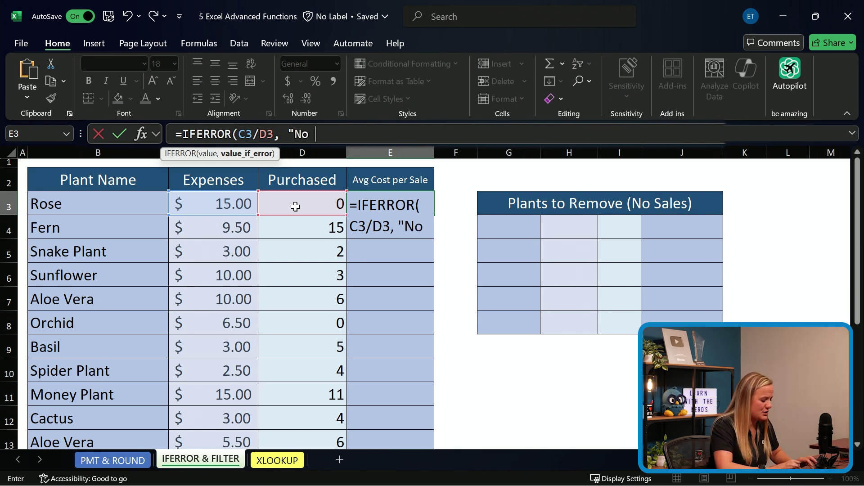
pyautogui.write('Sales"')
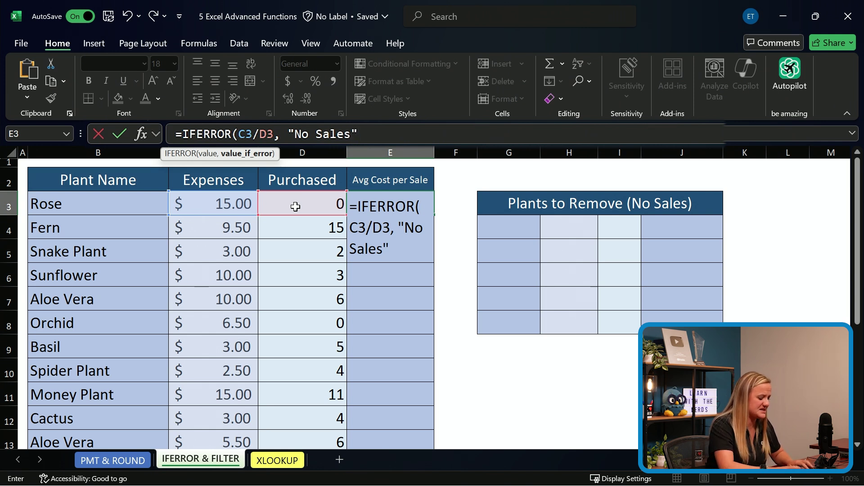
pyautogui.write(')')
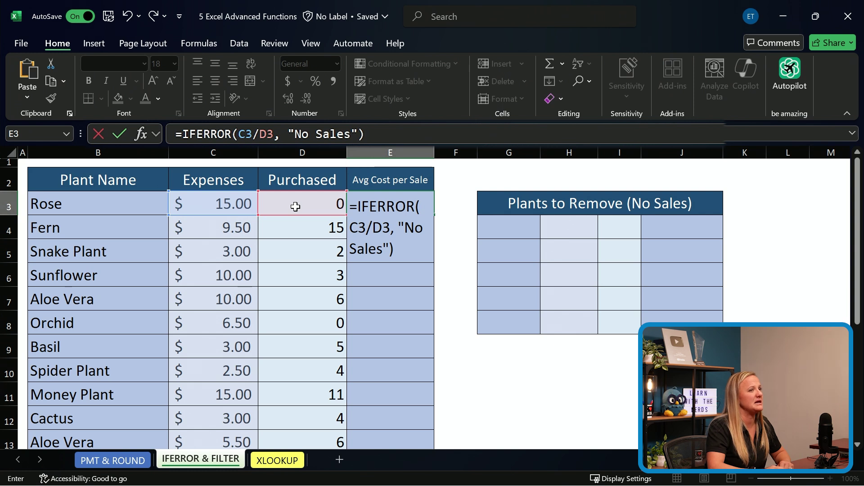
pyautogui.press('Return')
pyautogui.click(374, 204)
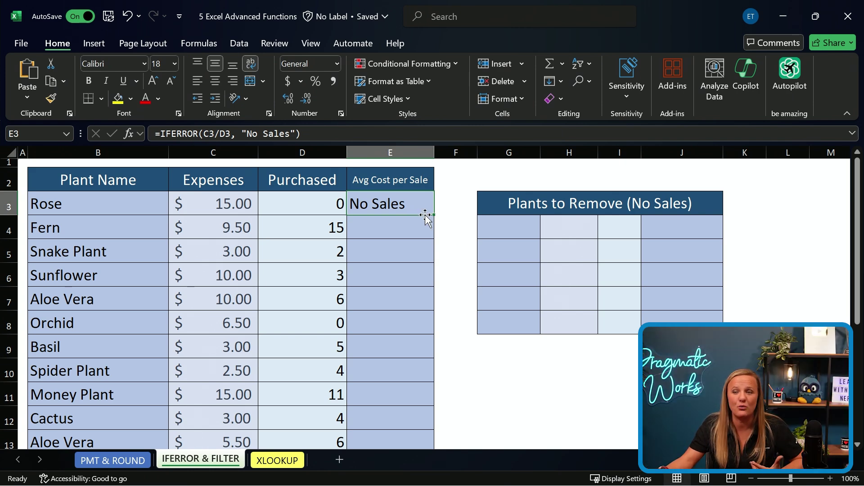
# Fill E3's IFERROR formula down to the last plant row and check Fern's copy in E4
pyautogui.moveTo(434, 216); pyautogui.dragTo(423, 427)
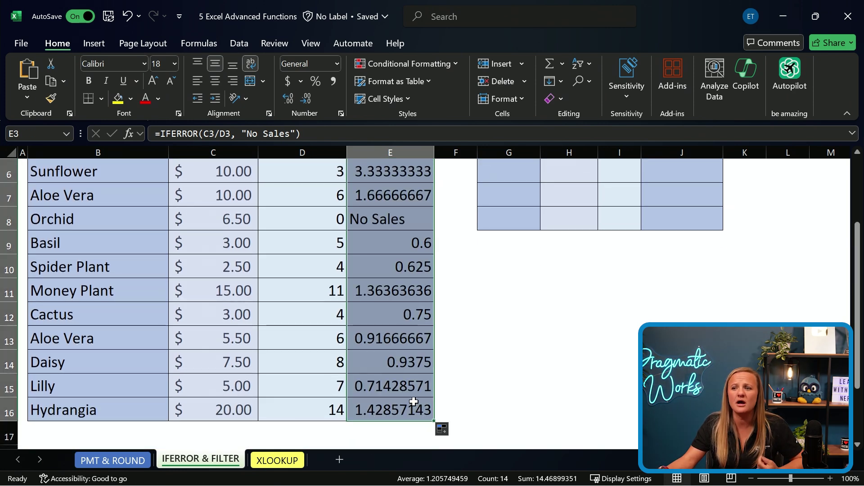
pyautogui.scroll(2, 415, 414)
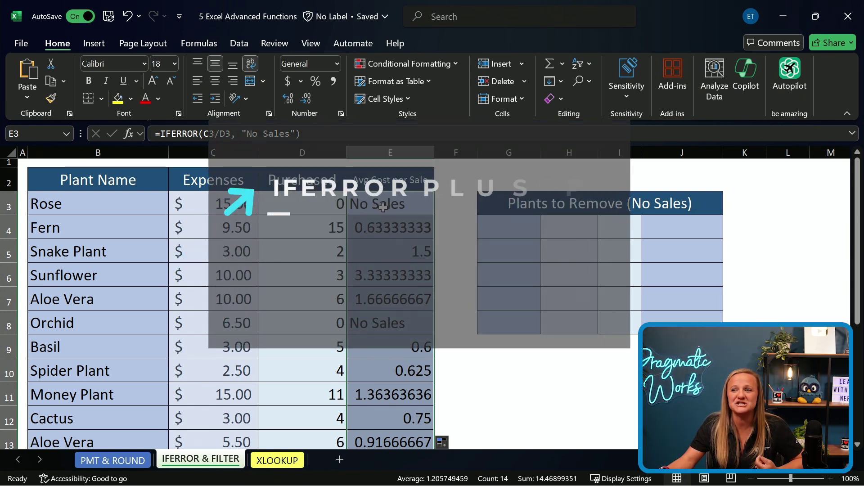
pyautogui.click(384, 232)
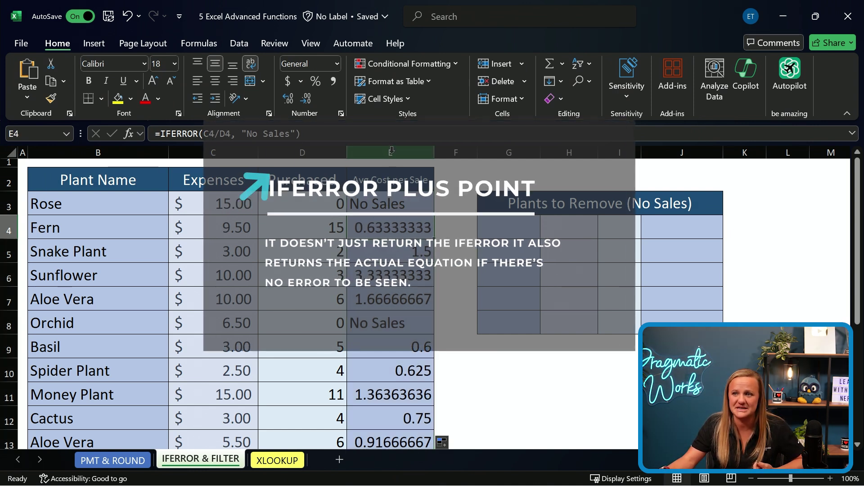
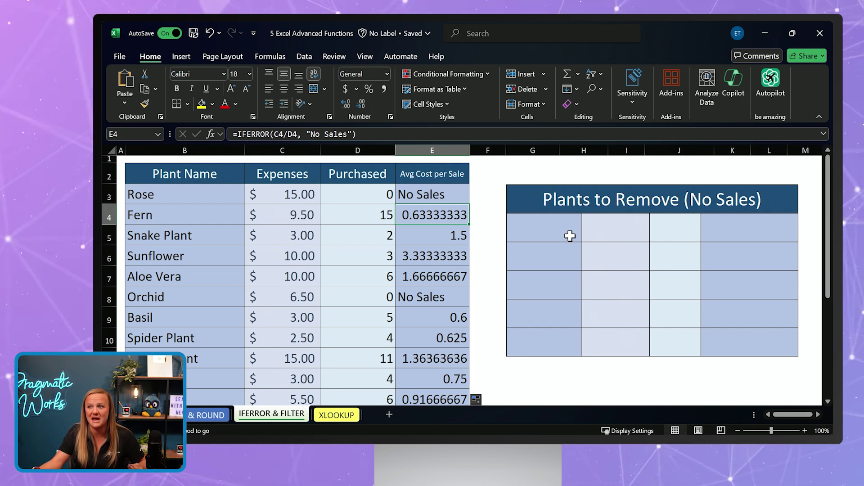
# Enter =FILTER(B3:E16, D3:D16 = 0) in G4 to list the plants with zero purchases
pyautogui.click(540, 233)
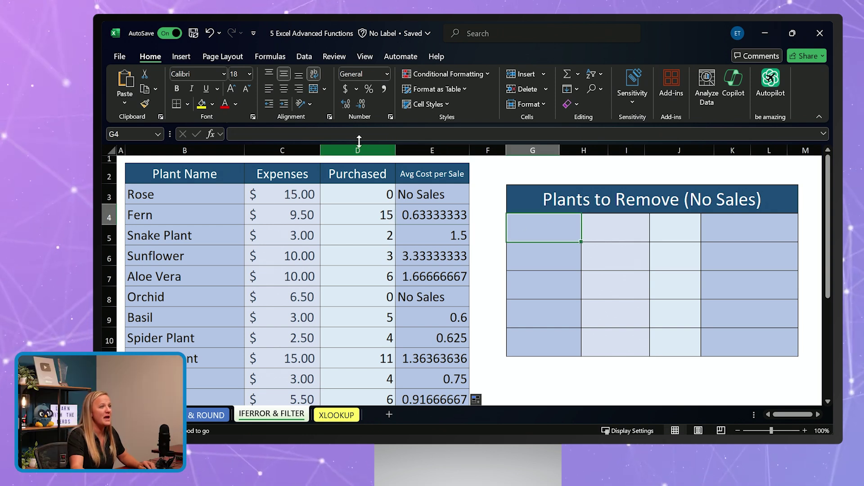
pyautogui.write('=filt')
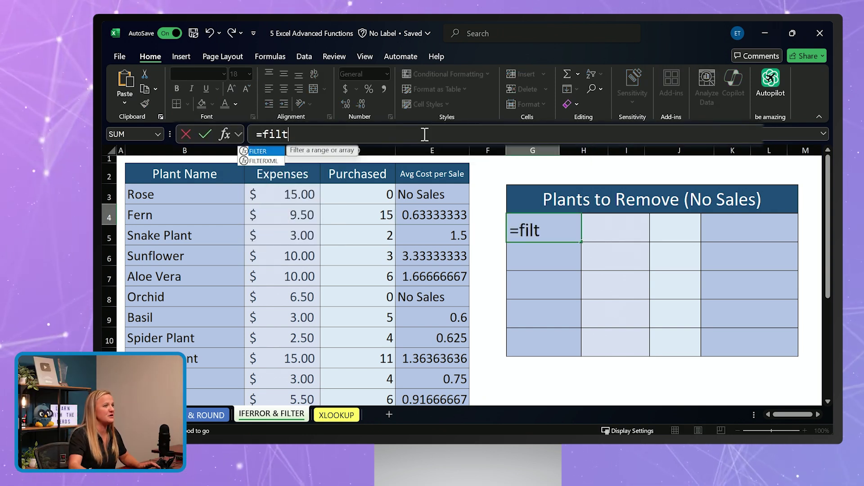
pyautogui.press('Tab')
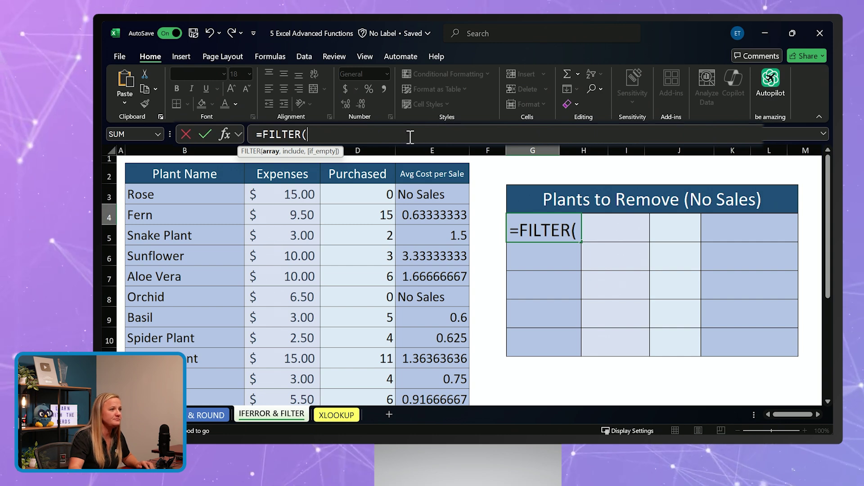
pyautogui.moveTo(153, 194); pyautogui.dragTo(438, 360)
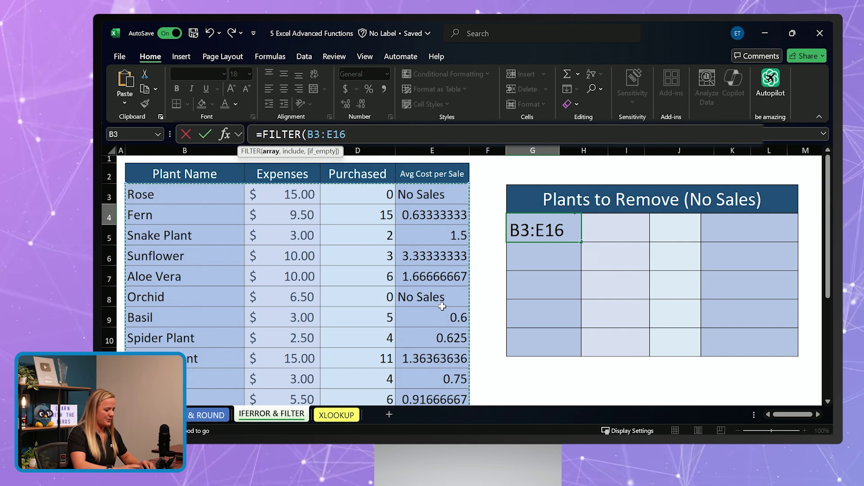
pyautogui.write(',')
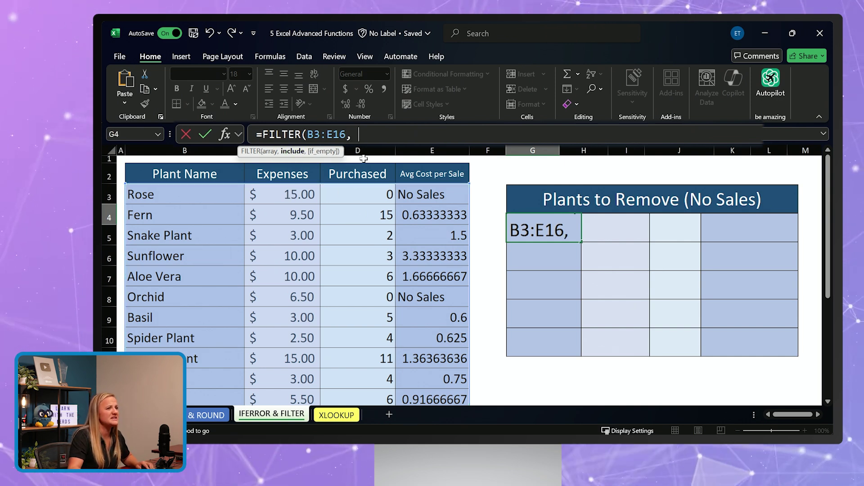
pyautogui.moveTo(359, 188); pyautogui.dragTo(370, 374)
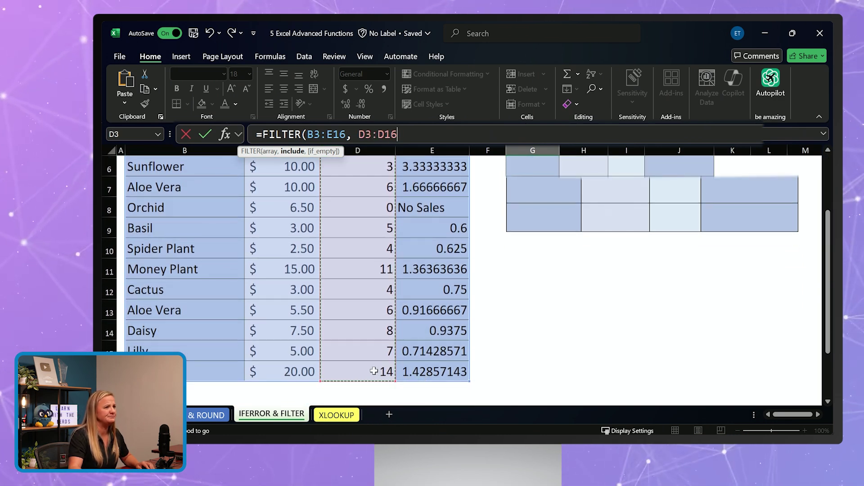
pyautogui.write('= 0')
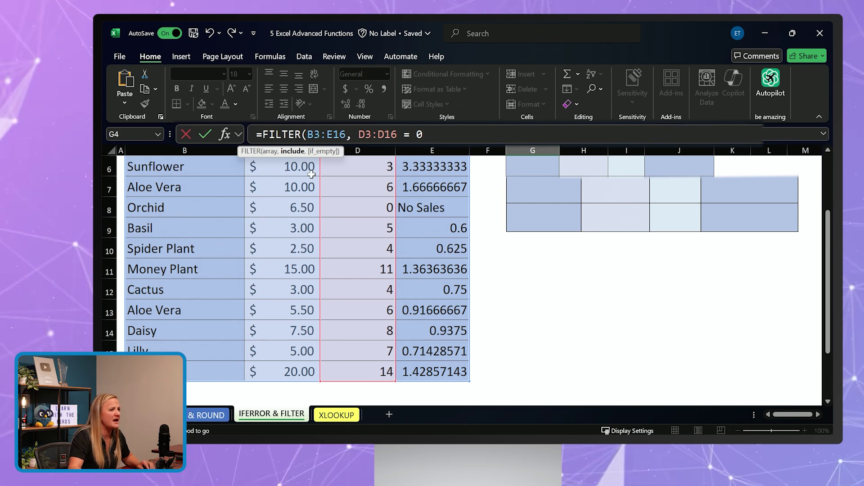
pyautogui.scroll(2, 327, 257)
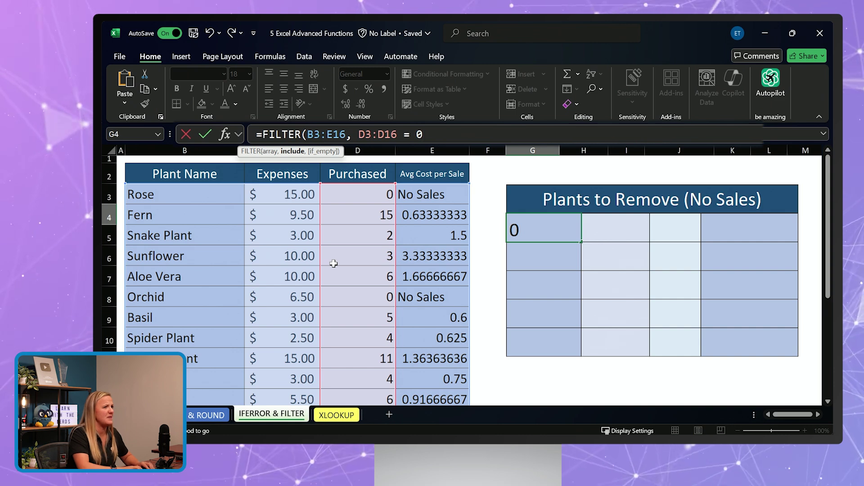
pyautogui.write(')')
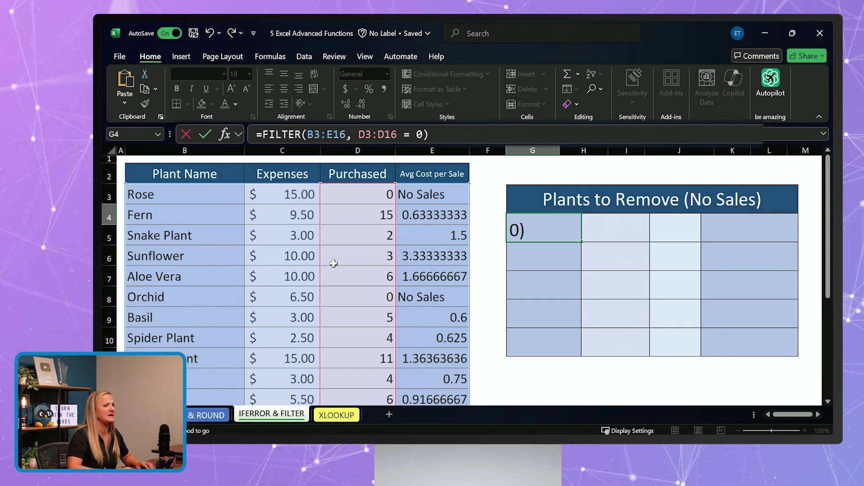
pyautogui.press('Return')
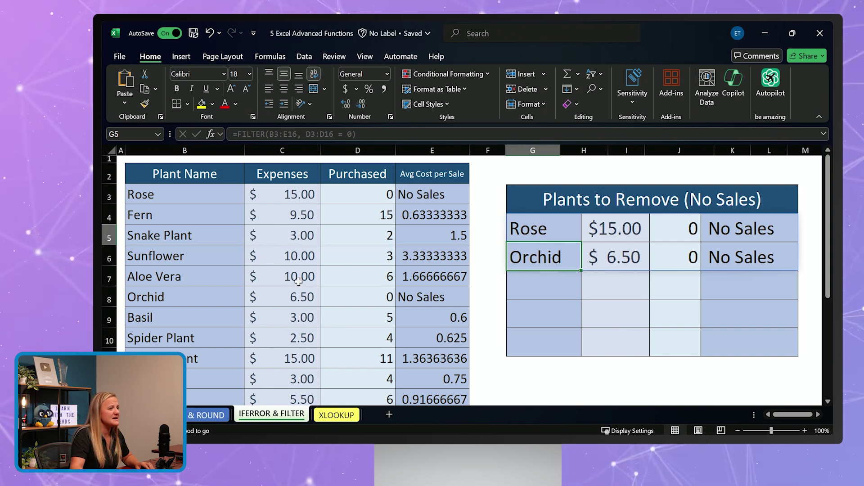
# Point out the Rose row and Orchid's zero purchases in D8 of the source table
pyautogui.click(149, 195)
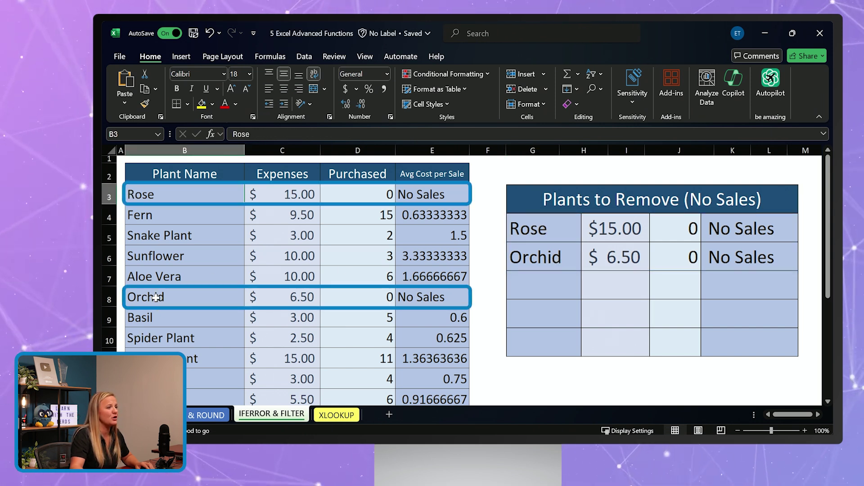
pyautogui.click(362, 298)
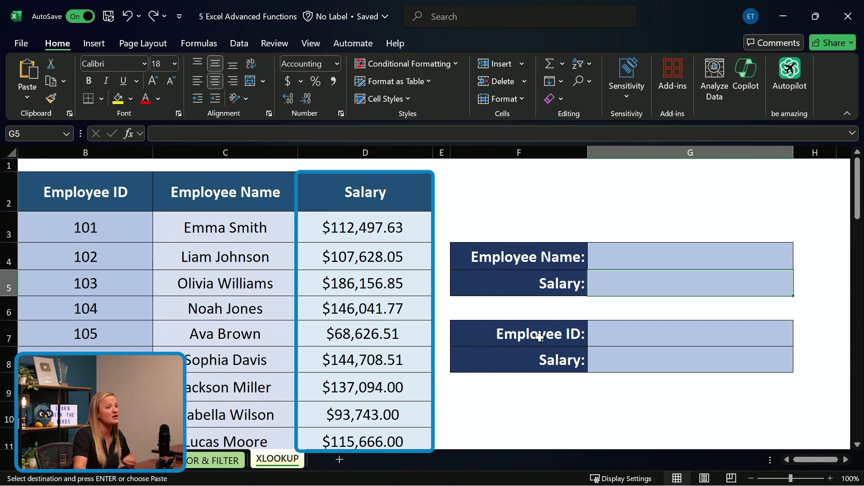
pyautogui.click(660, 253)
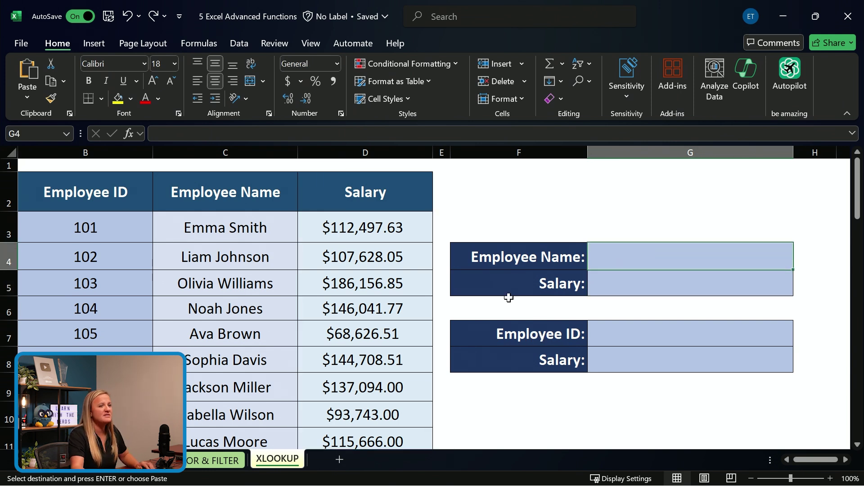
pyautogui.scroll(-1, 475, 310)
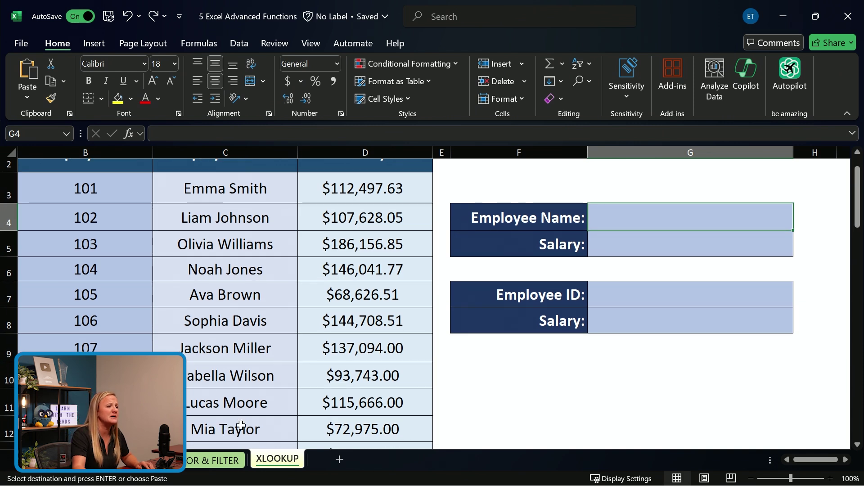
pyautogui.write('Mia')
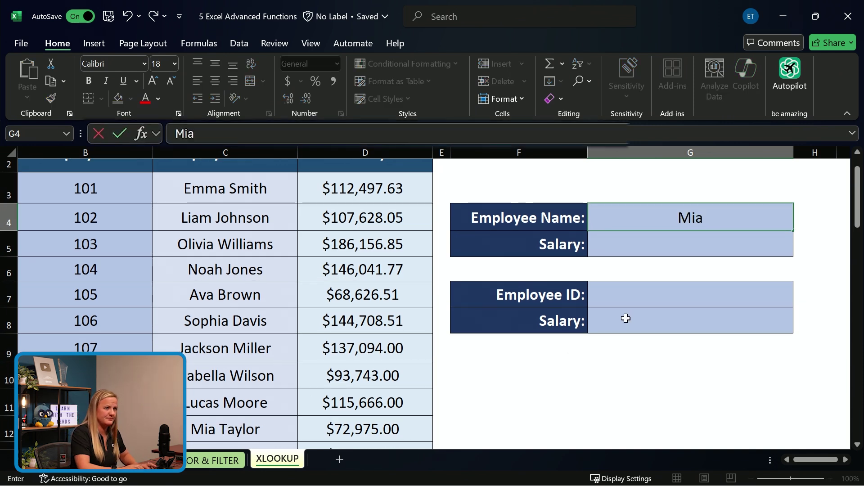
pyautogui.write(' Taylotr')
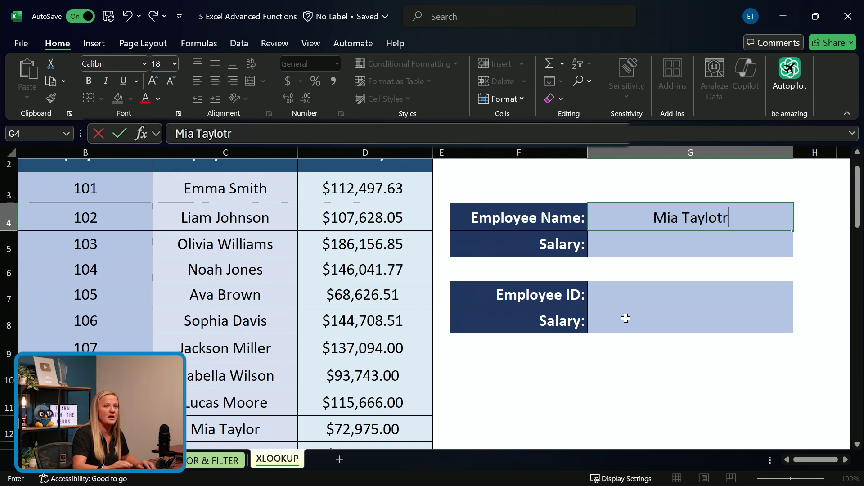
pyautogui.press('BackSpace')
pyautogui.press('BackSpace')
pyautogui.write('r')
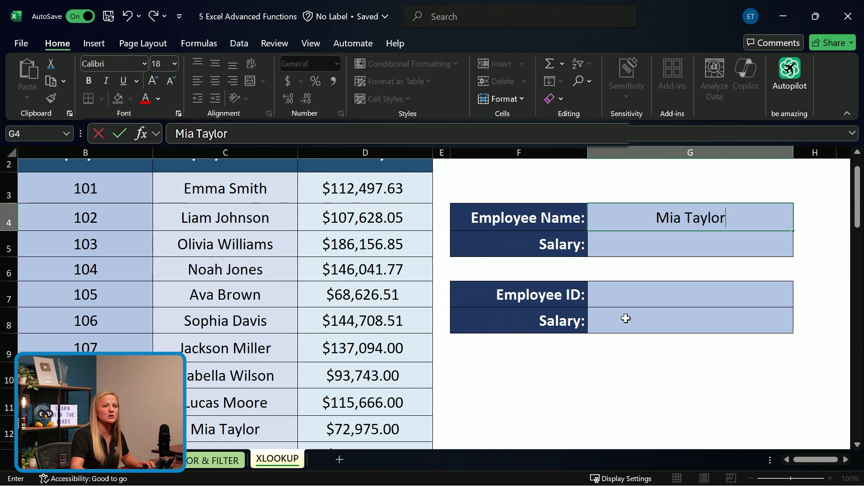
pyautogui.click(673, 250)
# Enter =XLOOKUP(G4, C:C, D:D) in G5 to return the salary for that name
pyautogui.click(557, 134)
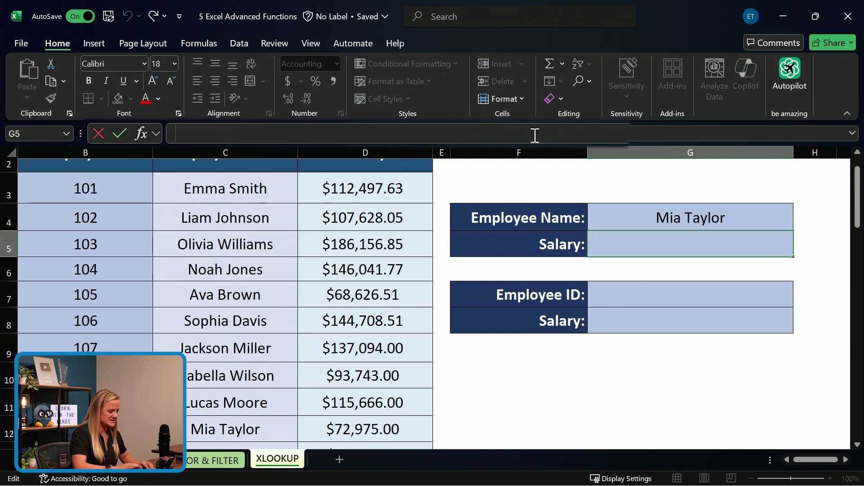
pyautogui.write('=xl')
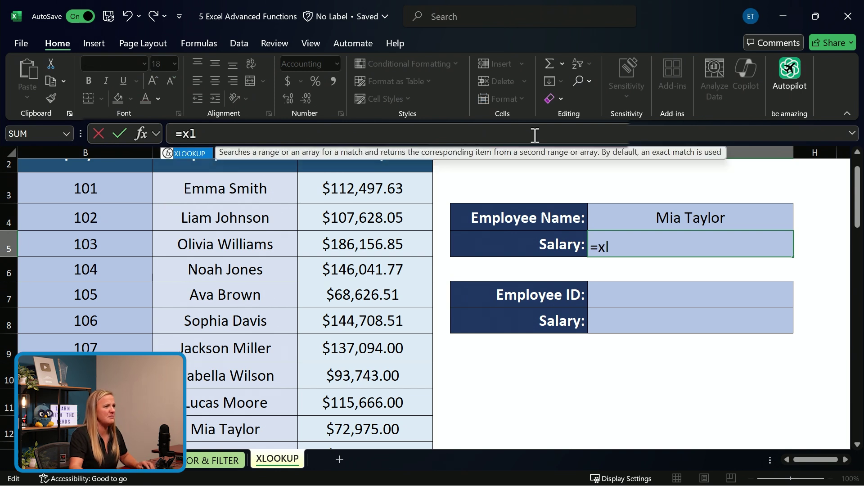
pyautogui.press('Tab')
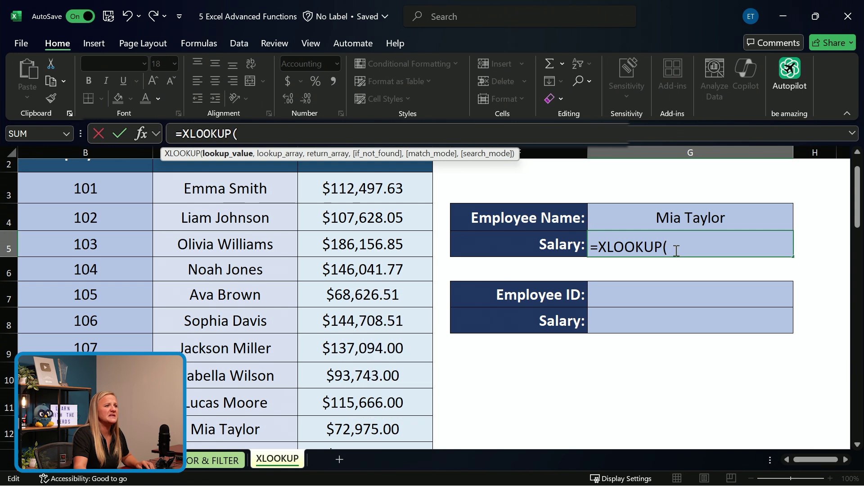
pyautogui.click(703, 219)
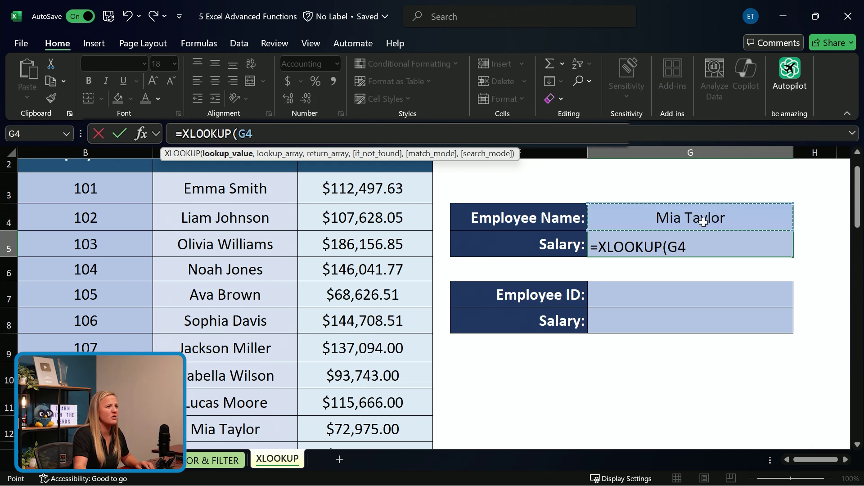
pyautogui.write(',')
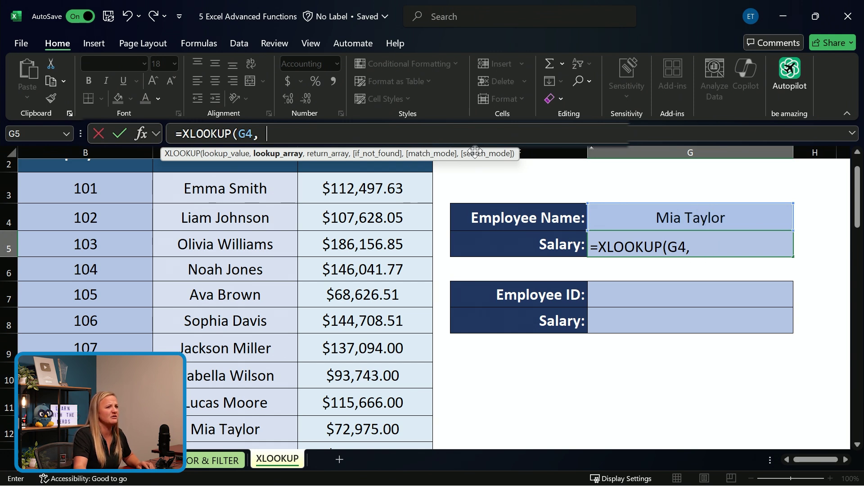
pyautogui.moveTo(475, 154); pyautogui.dragTo(757, 179)
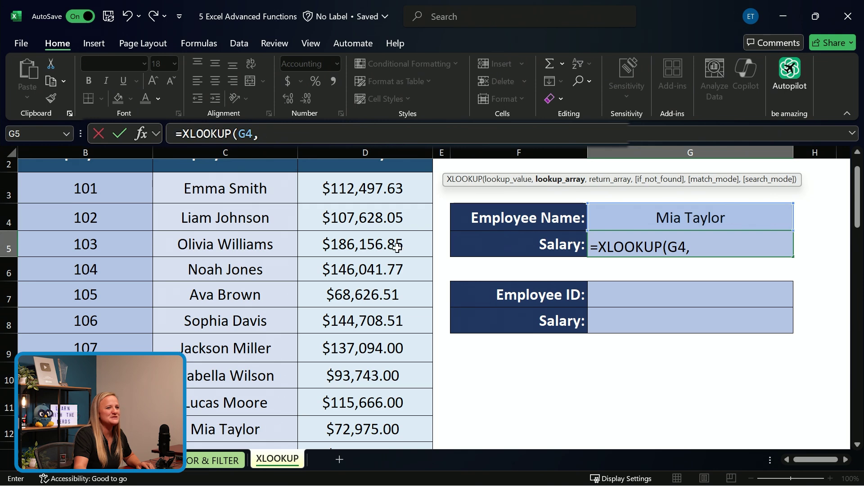
pyautogui.click(225, 153)
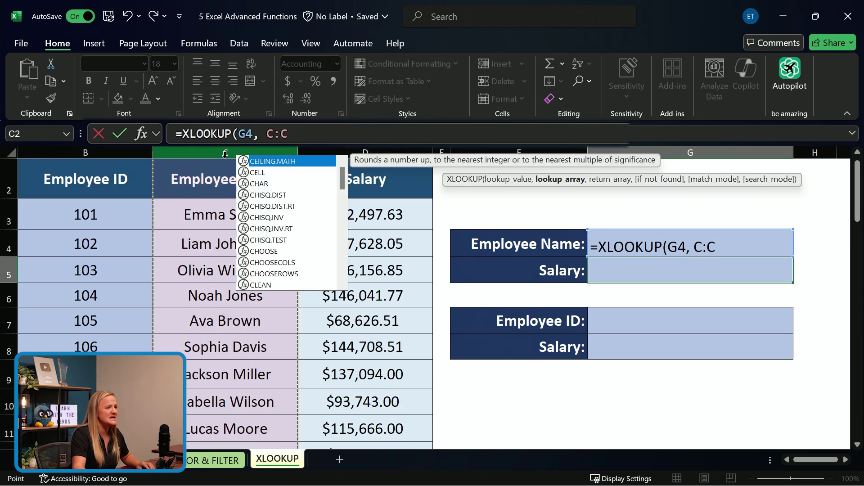
pyautogui.write(',')
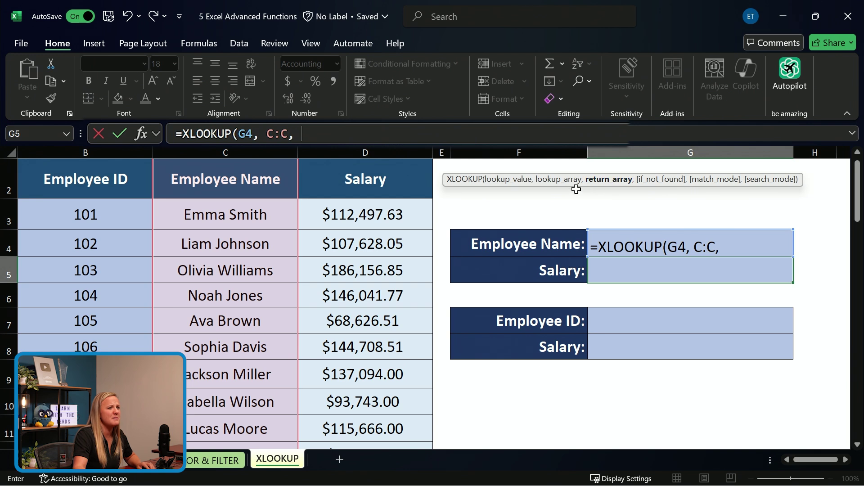
pyautogui.click(368, 152)
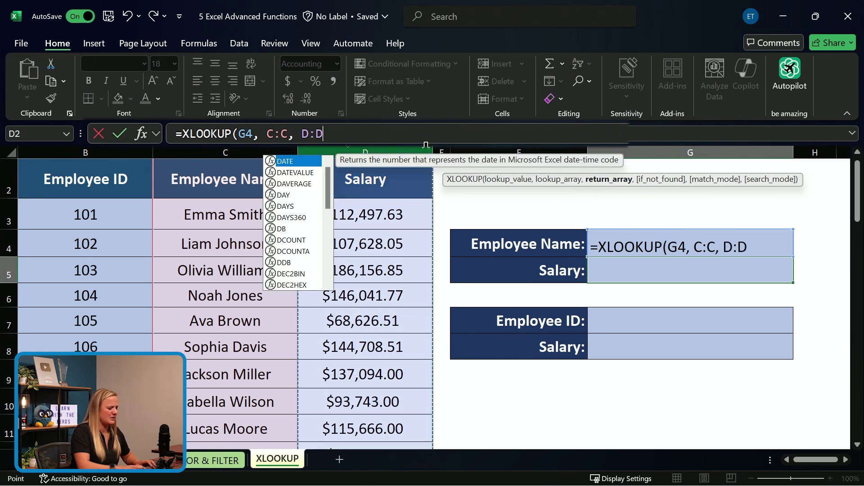
pyautogui.write(')')
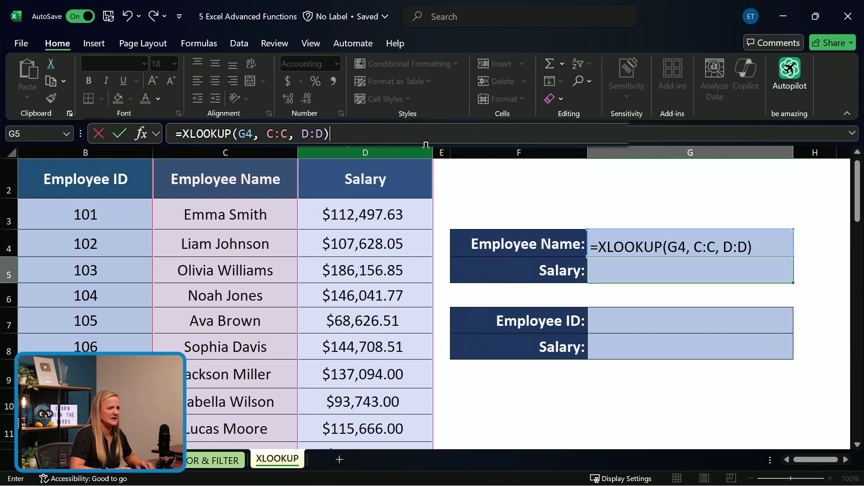
pyautogui.press('Return')
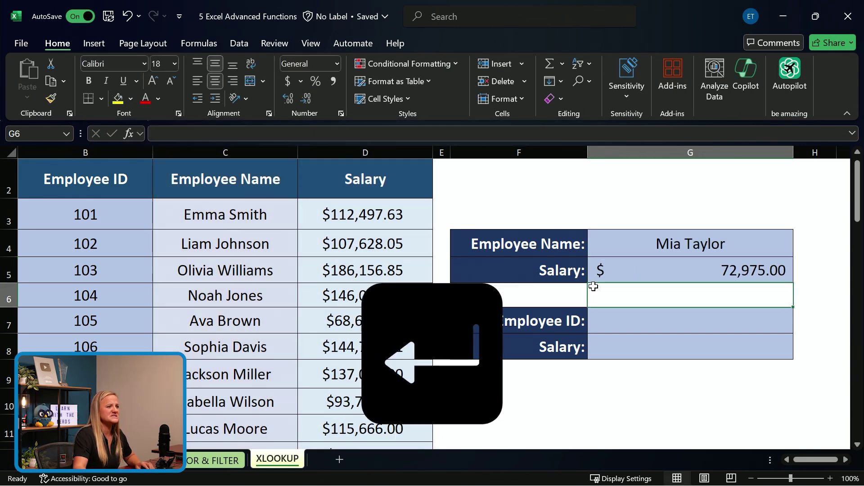
pyautogui.scroll(-1, 210, 304)
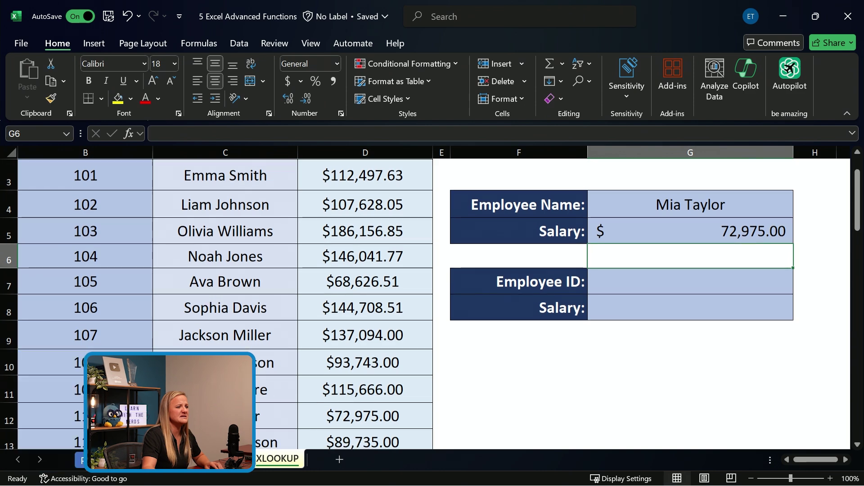
pyautogui.click(202, 417)
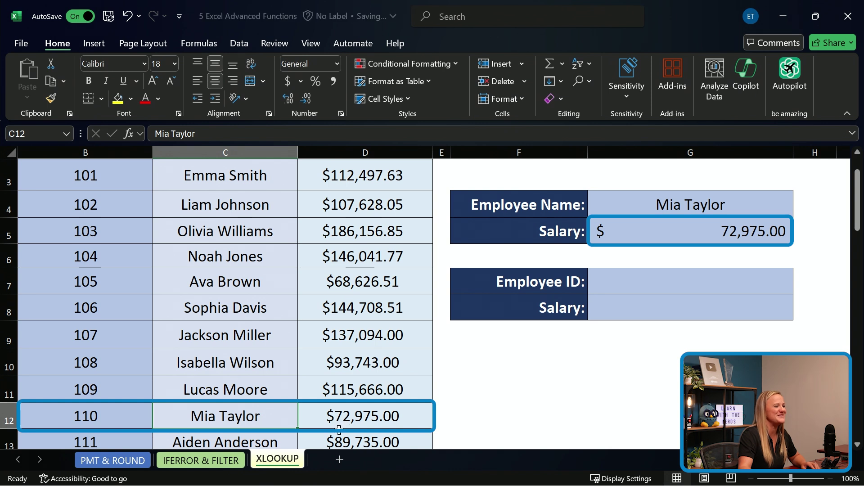
pyautogui.click(680, 284)
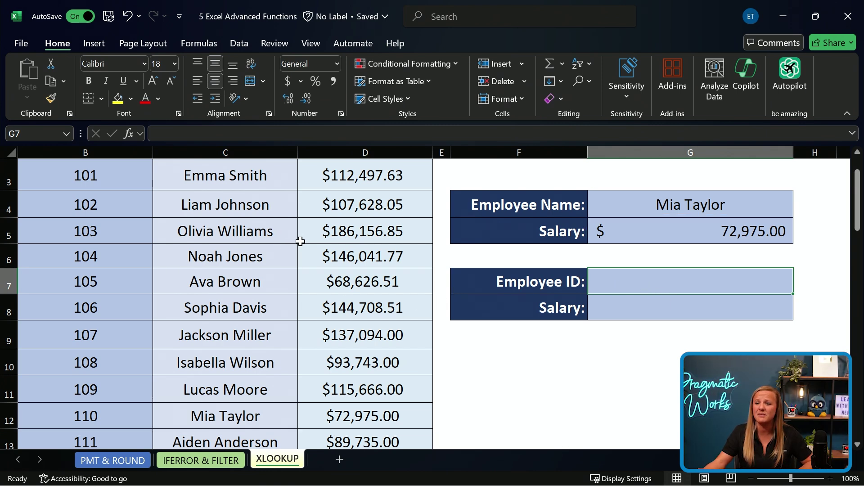
pyautogui.scroll(1, 301, 241)
# Enter Employee ID 120 in the ID lookup cell
pyautogui.click(255, 136)
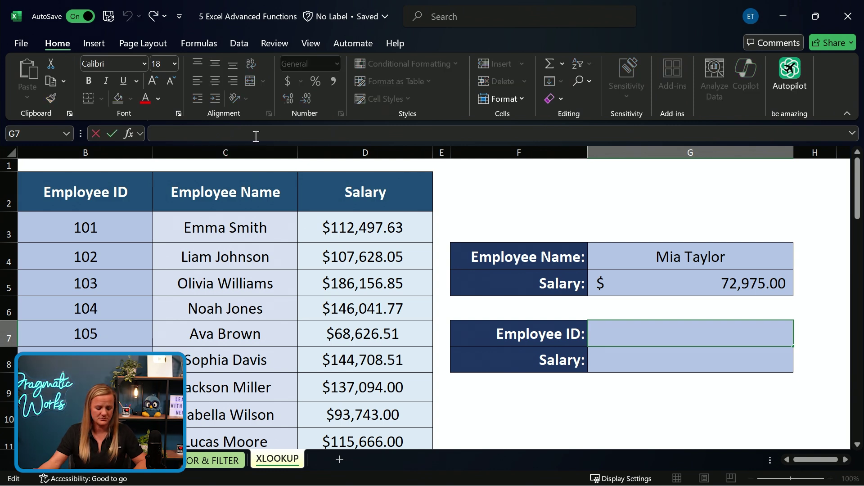
pyautogui.write('120')
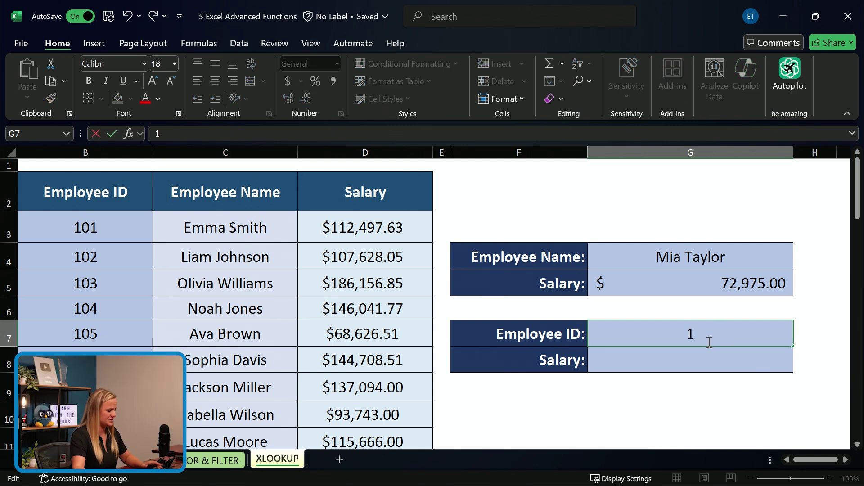
pyautogui.click(737, 365)
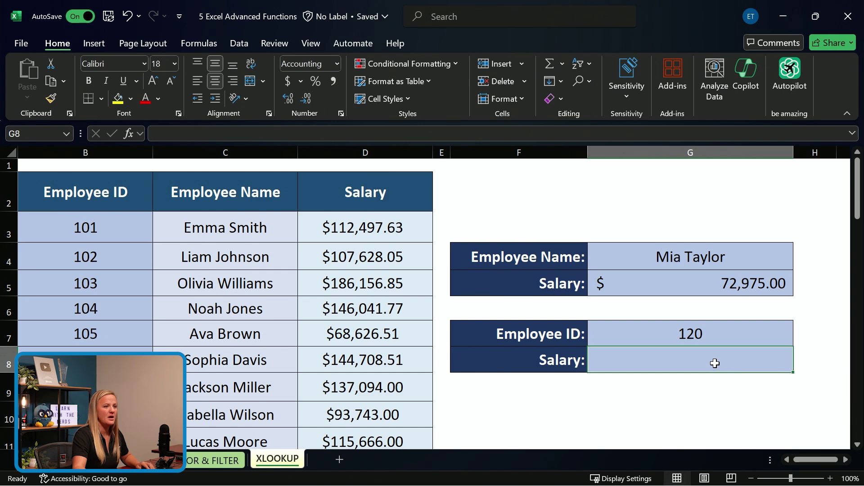
# Enter =XLOOKUP(G7, B:B, D:D) below the ID, returning $47,537.00
pyautogui.click(295, 133)
pyautogui.write('=')
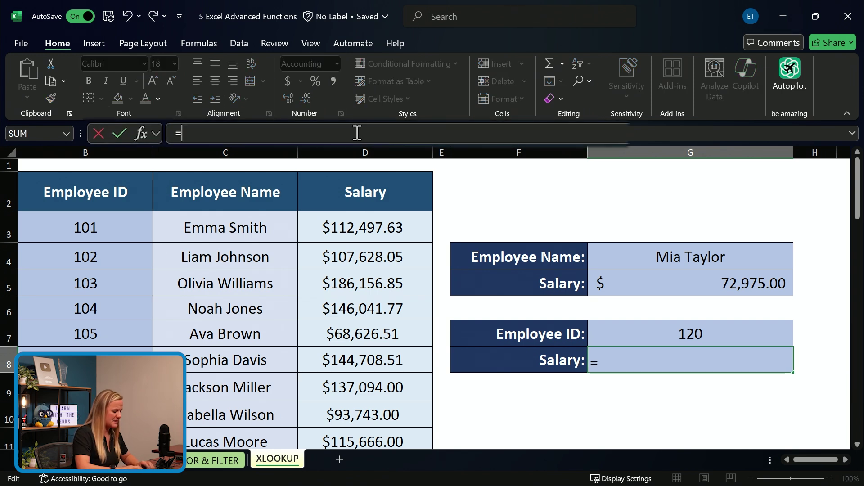
pyautogui.write('xlo')
pyautogui.press('Tab')
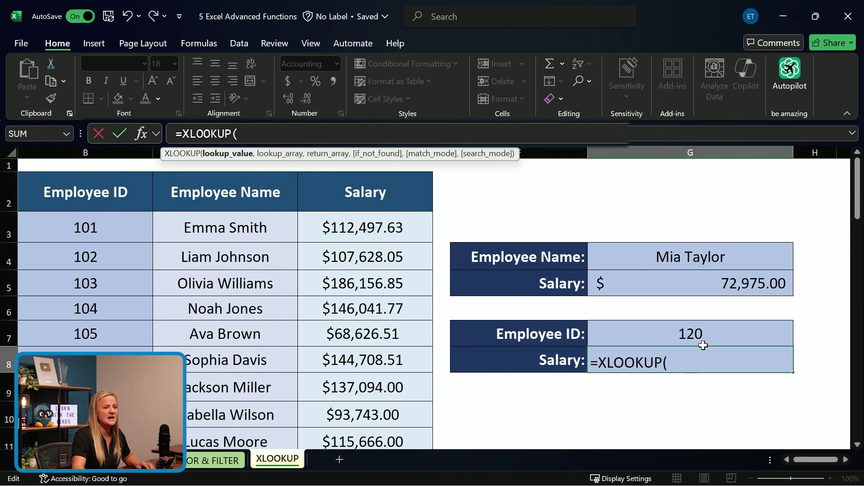
pyautogui.click(681, 335)
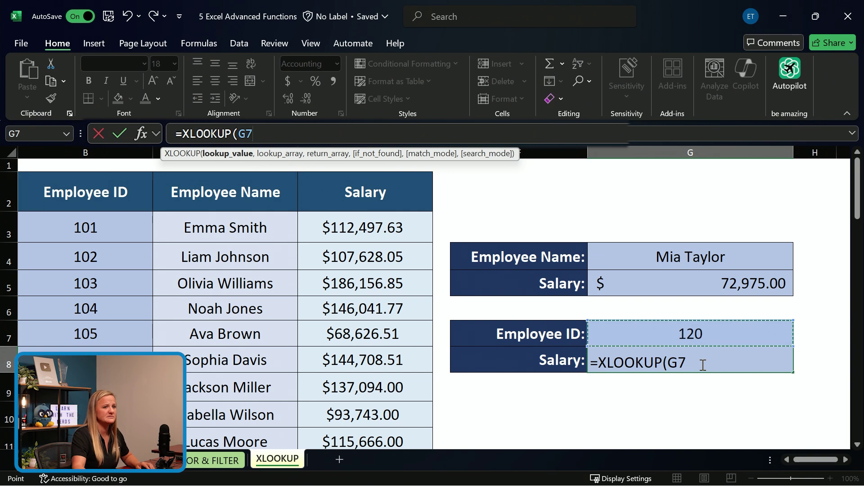
pyautogui.write(',')
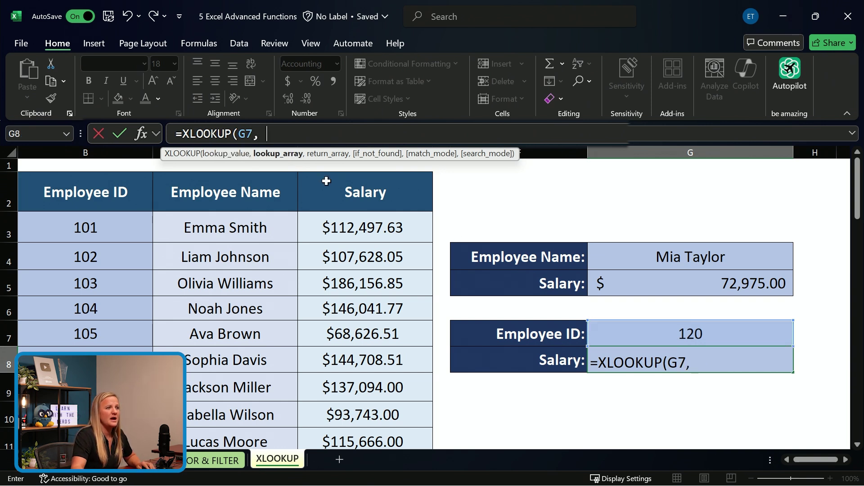
pyautogui.click(87, 153)
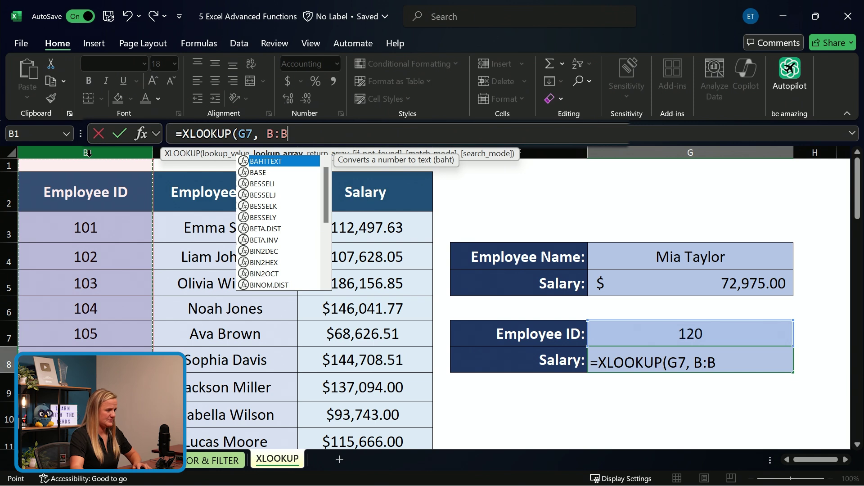
pyautogui.write(',')
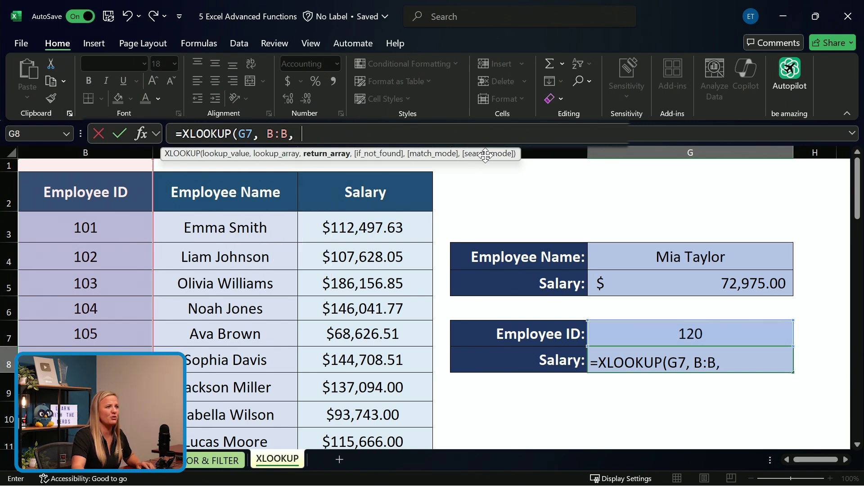
pyautogui.moveTo(488, 155); pyautogui.dragTo(776, 194)
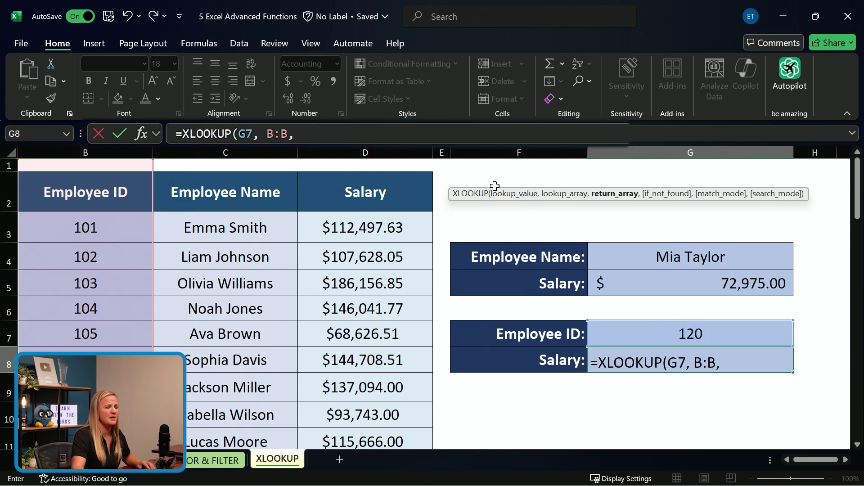
pyautogui.click(374, 157)
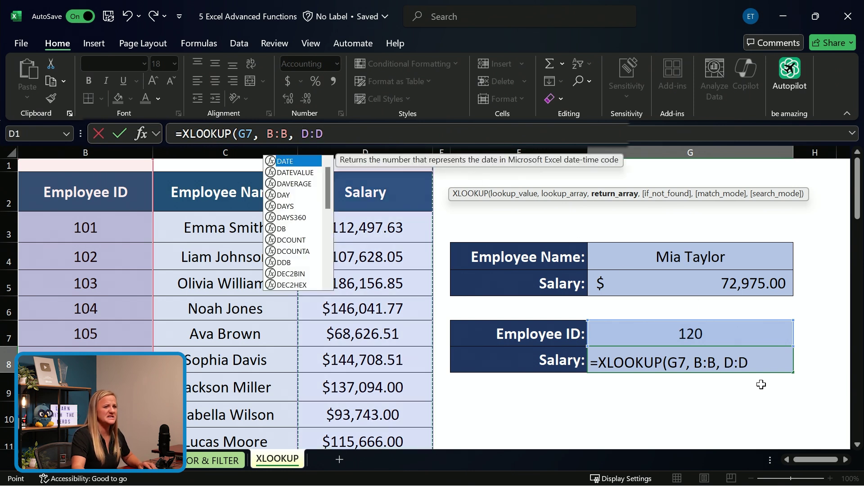
pyautogui.write(')')
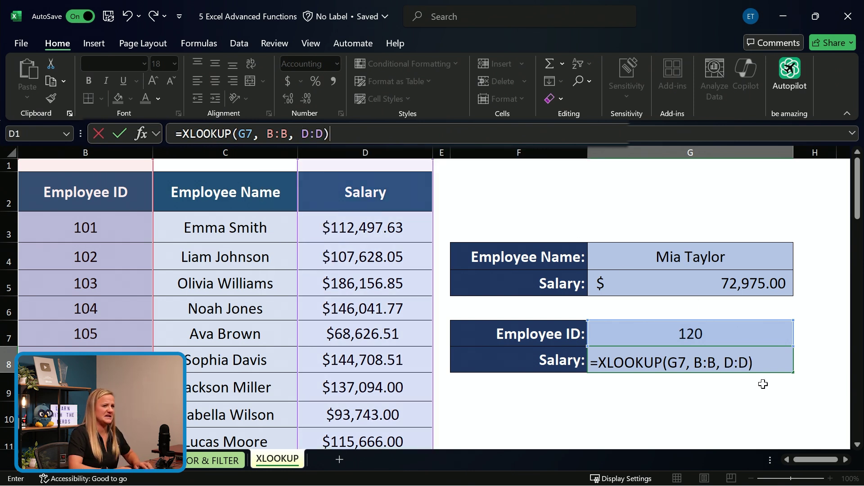
pyautogui.press('Return')
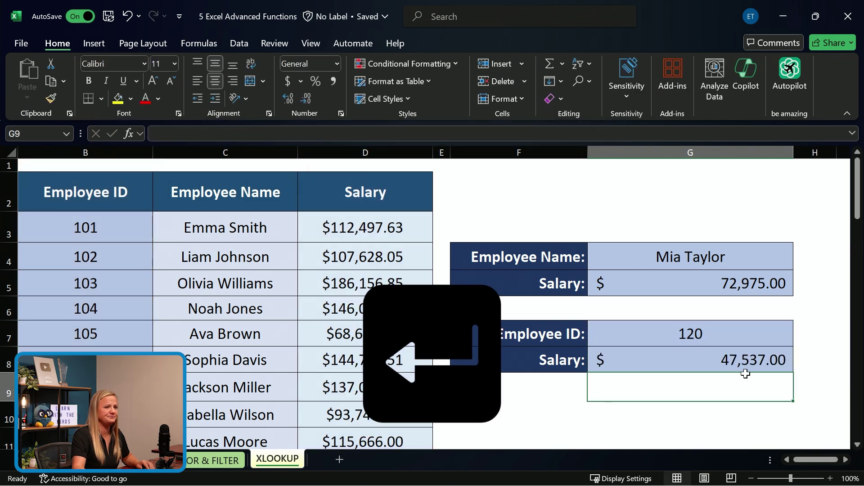
pyautogui.click(725, 364)
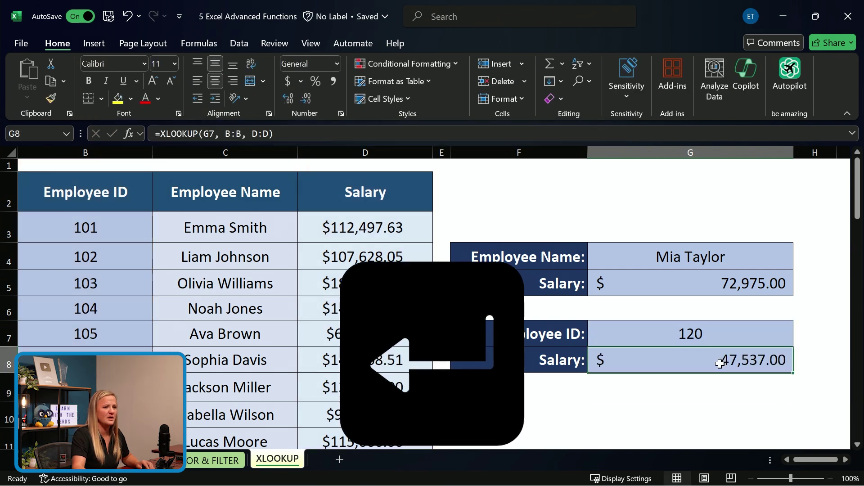
pyautogui.click(741, 344)
pyautogui.scroll(-2, 73, 299)
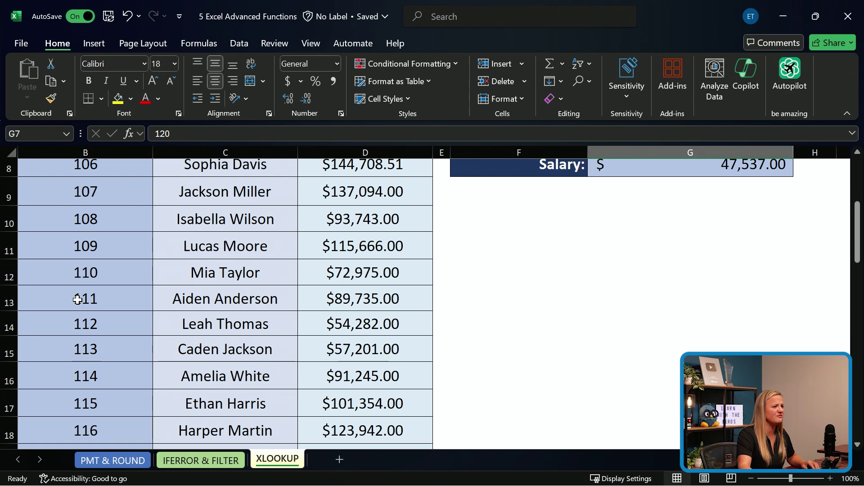
pyautogui.scroll(-2, 77, 299)
pyautogui.click(90, 414)
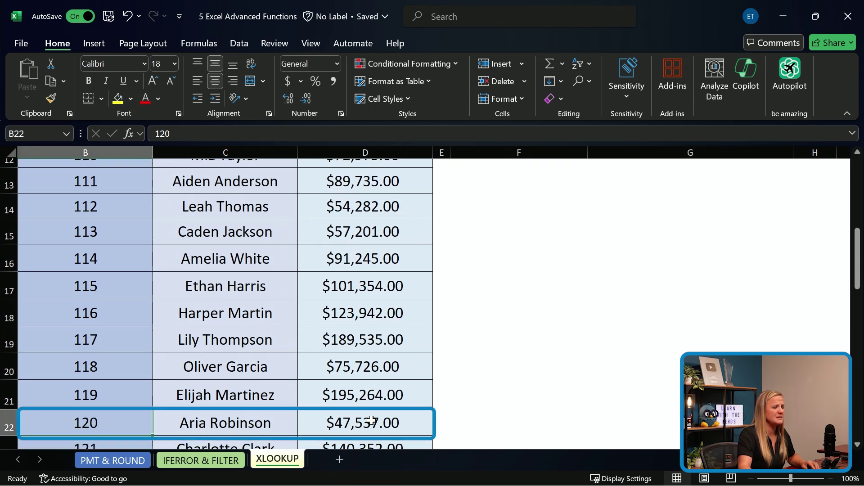
pyautogui.click(403, 423)
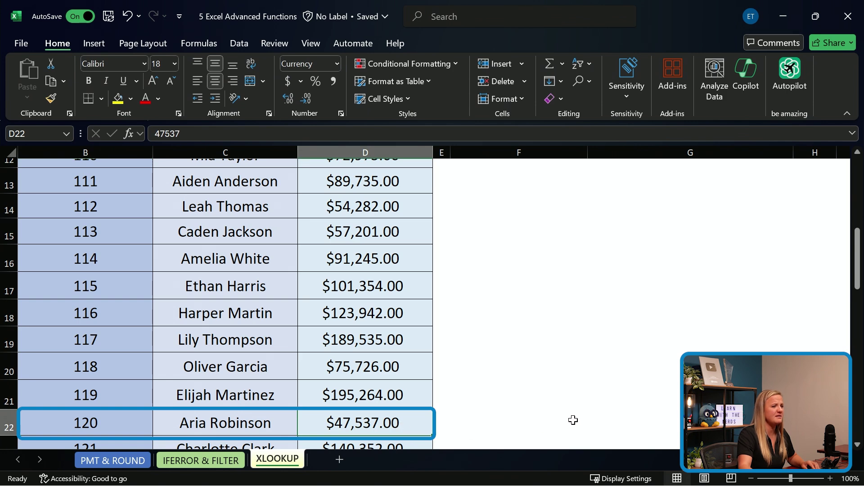
pyautogui.scroll(5, 573, 420)
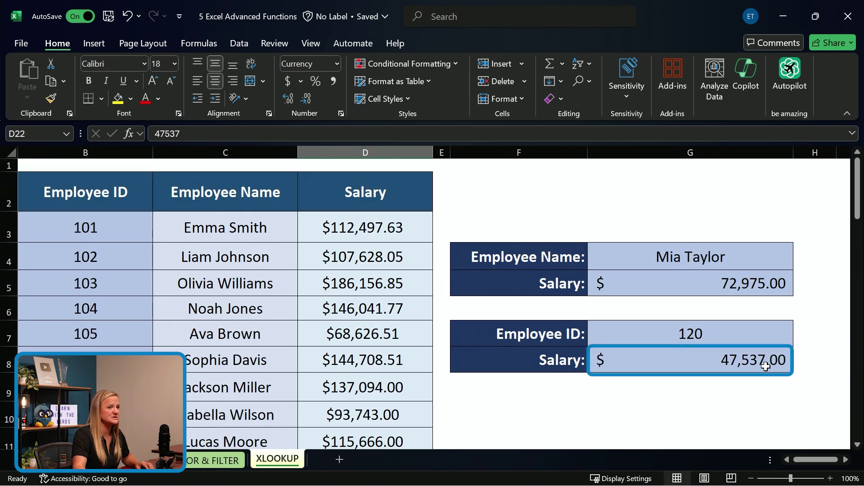